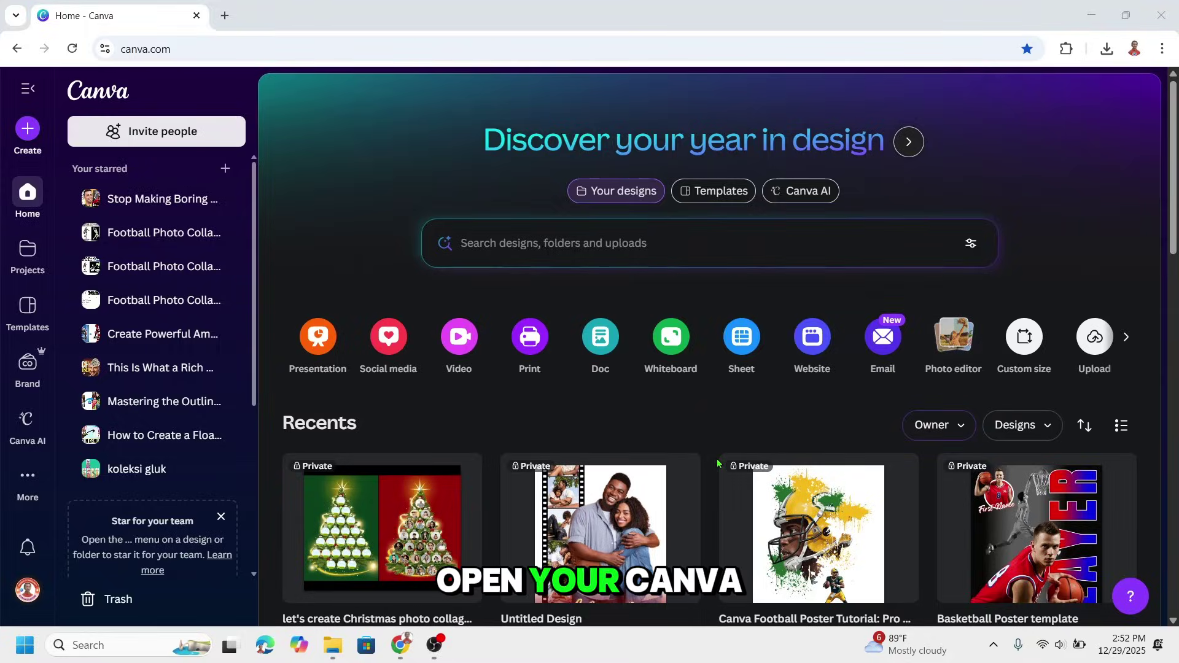
# - Create a new blank Facebook Post design from the Social media formats
pyautogui.click(388, 337)
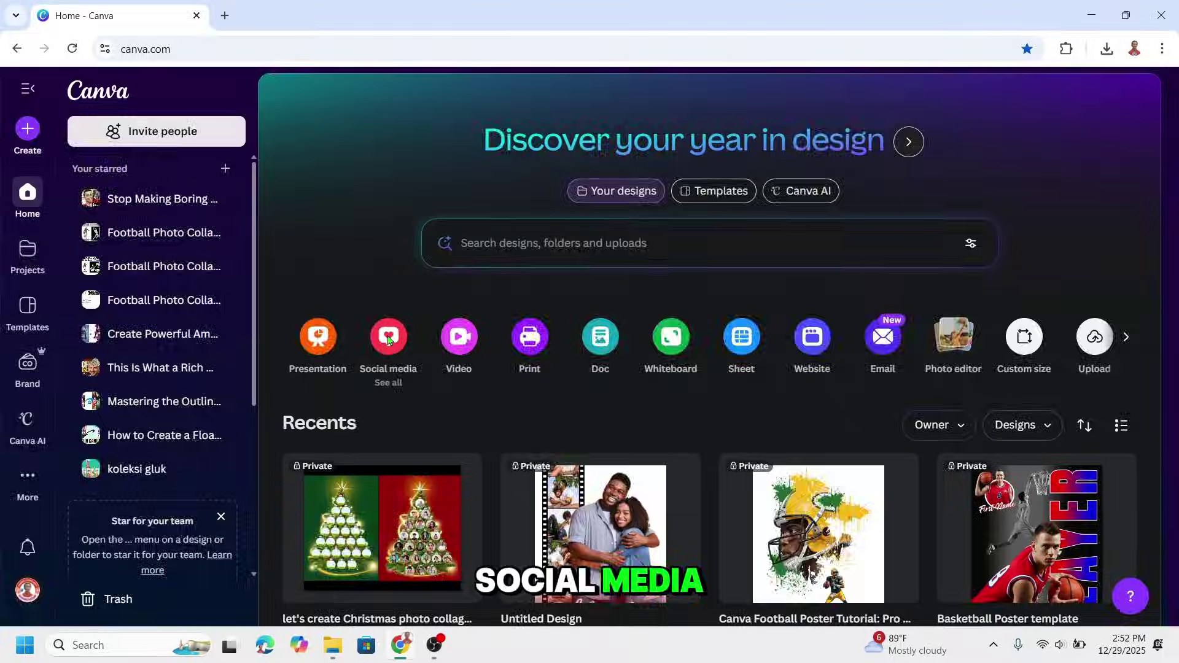
pyautogui.click(386, 461)
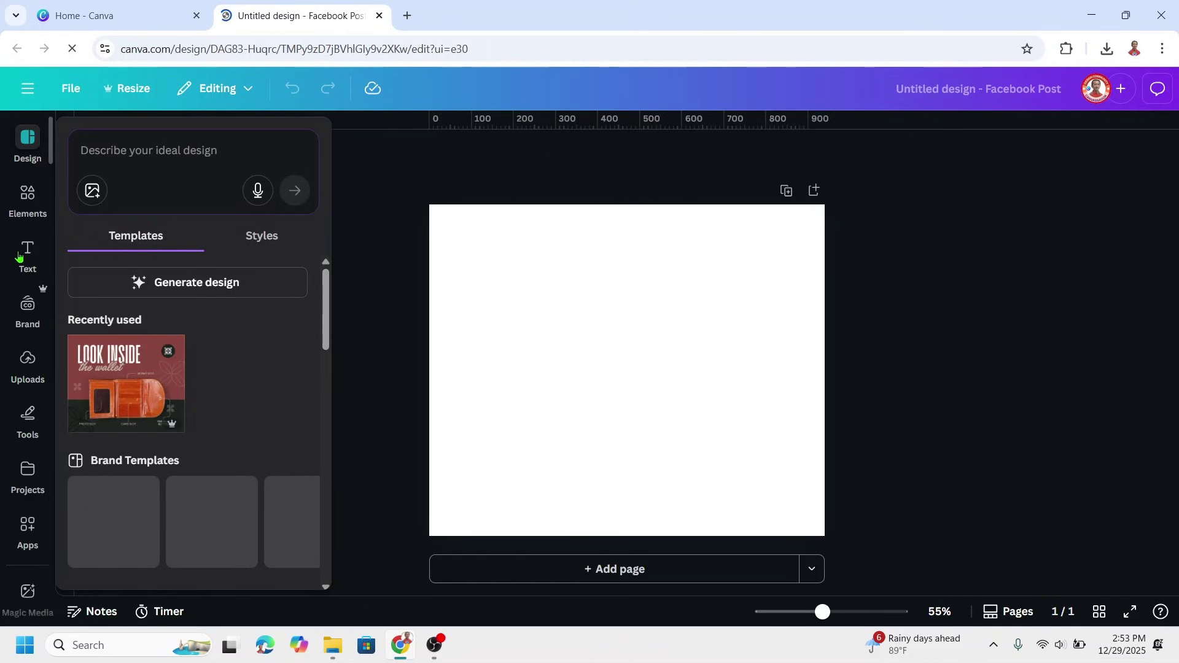
# - Add a black '2026' heading in Anton, enlarged to size 312 across the lower page
pyautogui.click(18, 257)
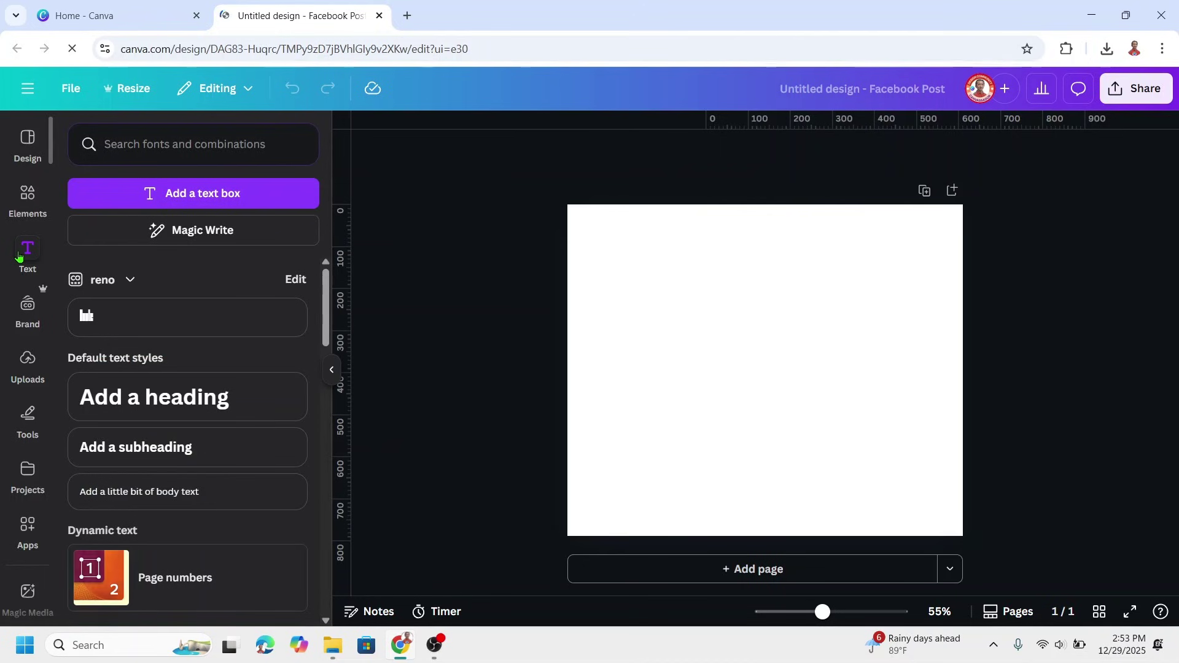
pyautogui.click(153, 395)
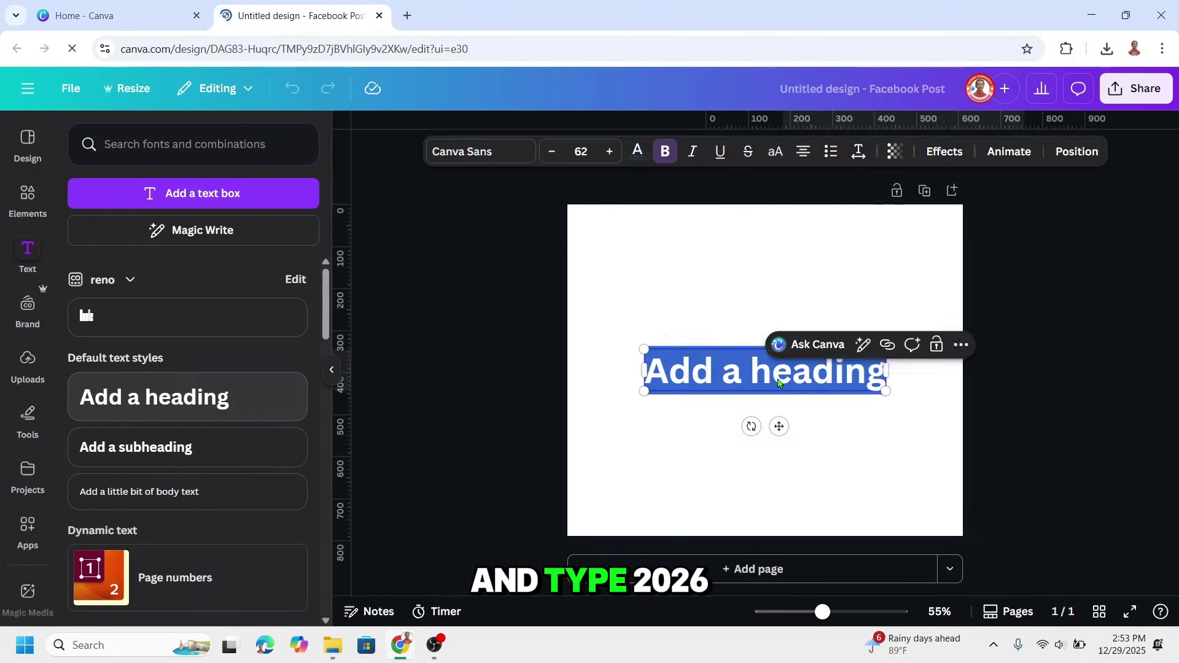
pyautogui.write('2026')
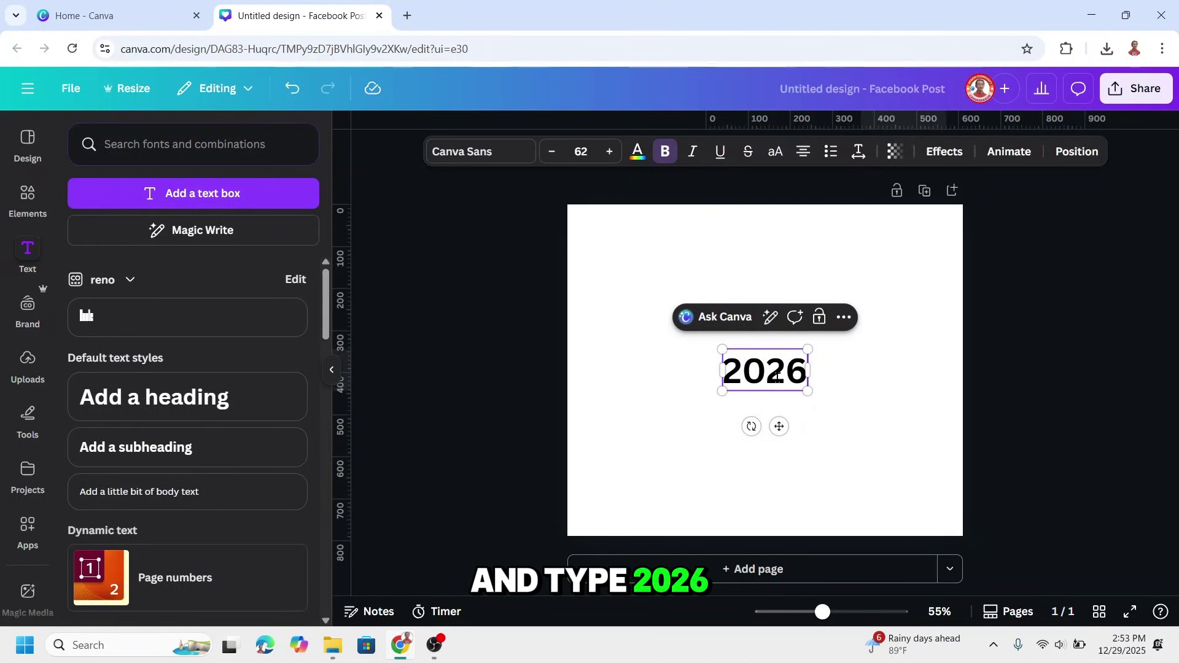
pyautogui.doubleClick(777, 376)
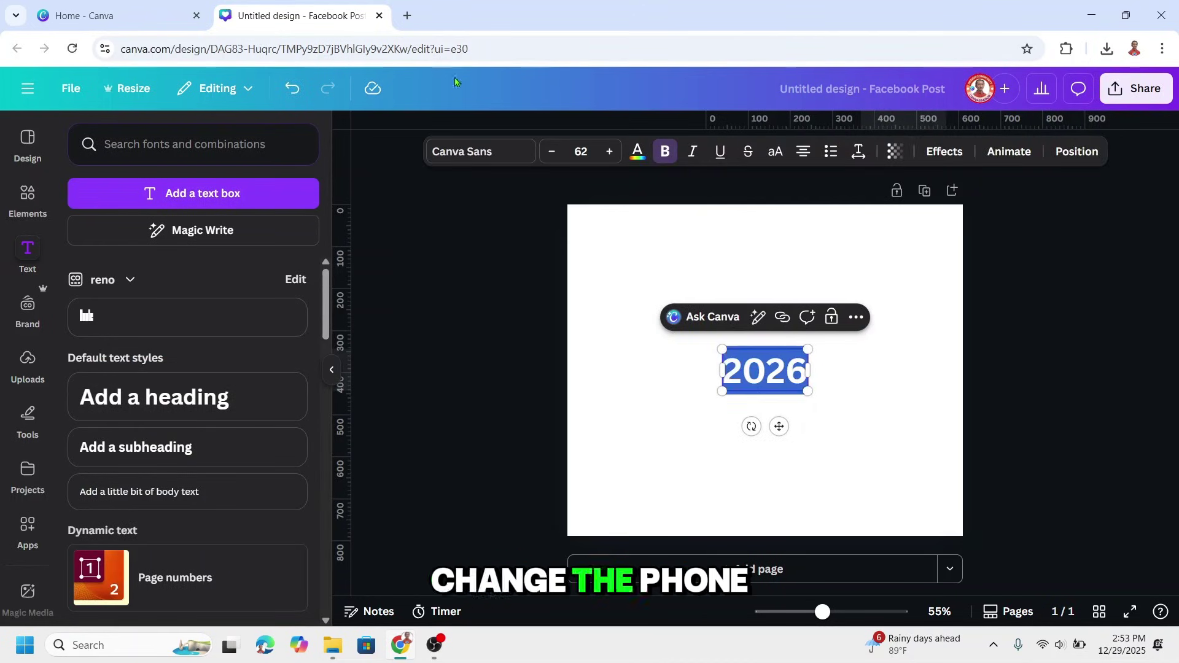
pyautogui.click(455, 155)
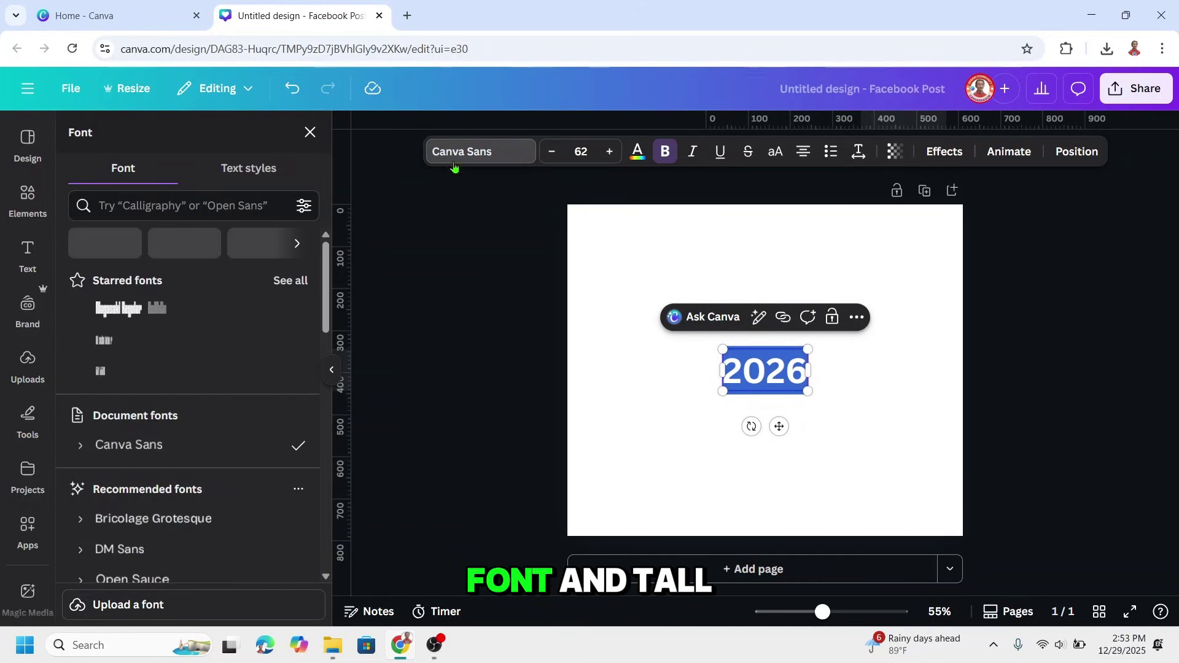
pyautogui.scroll(-3, 224, 419)
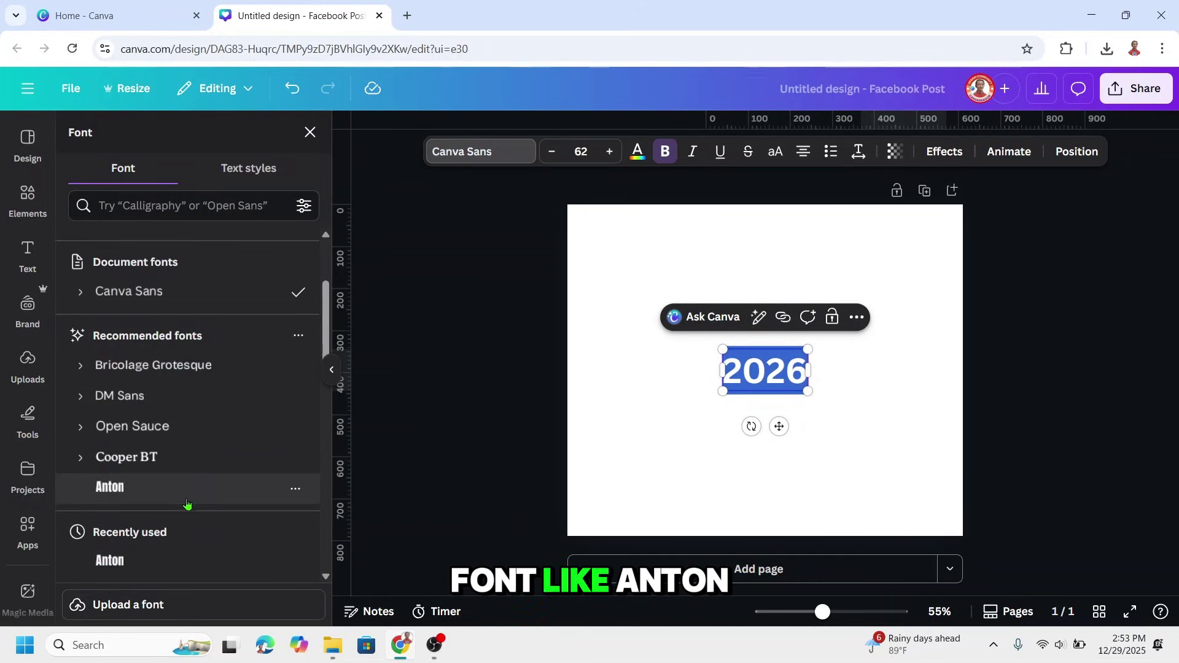
pyautogui.moveTo(801, 394); pyautogui.dragTo(910, 538)
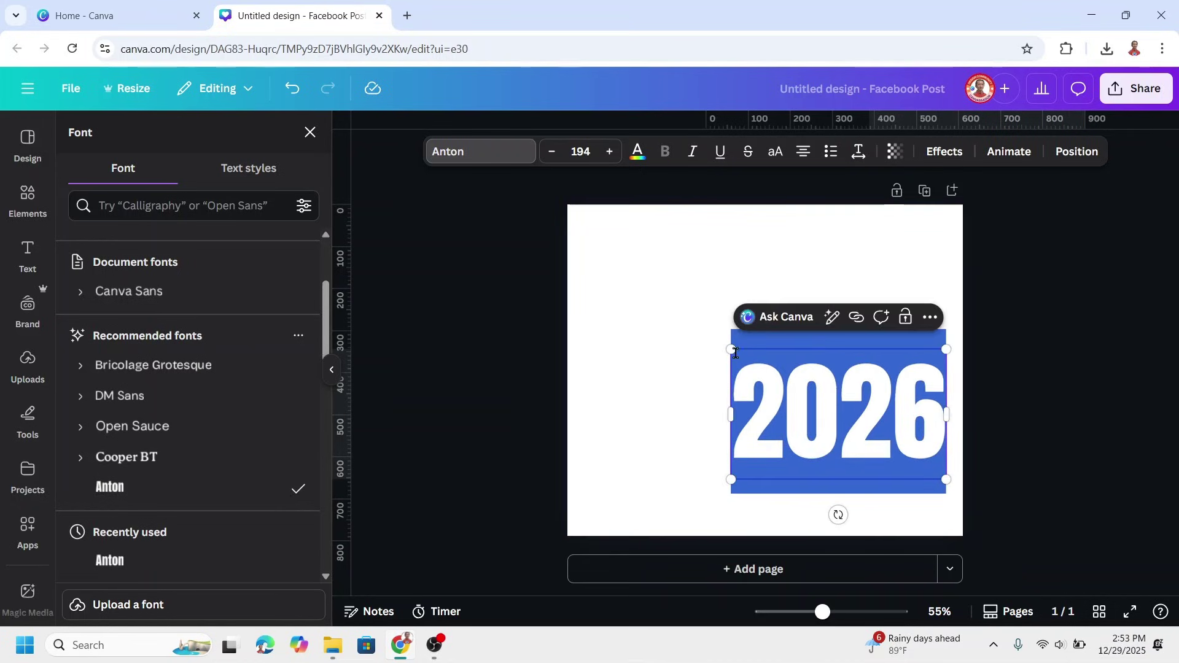
pyautogui.moveTo(707, 333); pyautogui.dragTo(595, 281)
pyautogui.moveTo(903, 322); pyautogui.dragTo(895, 387)
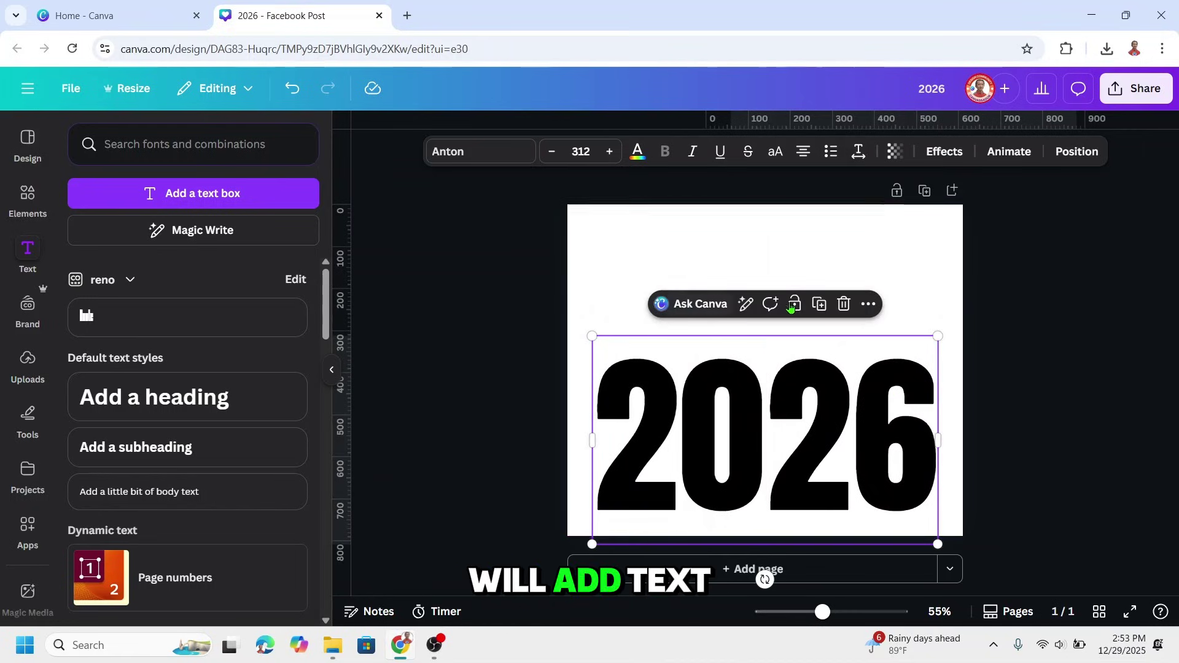
pyautogui.click(941, 272)
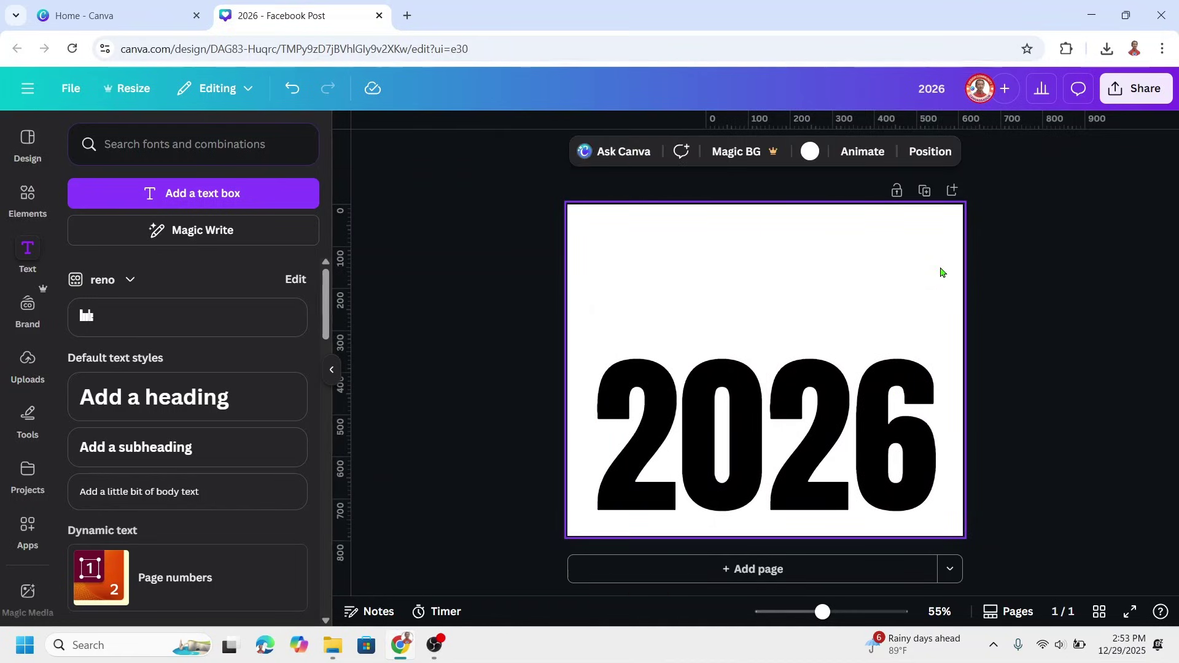
# - Download the design as a 940 × 788 PNG with a transparent background
pyautogui.click(1126, 91)
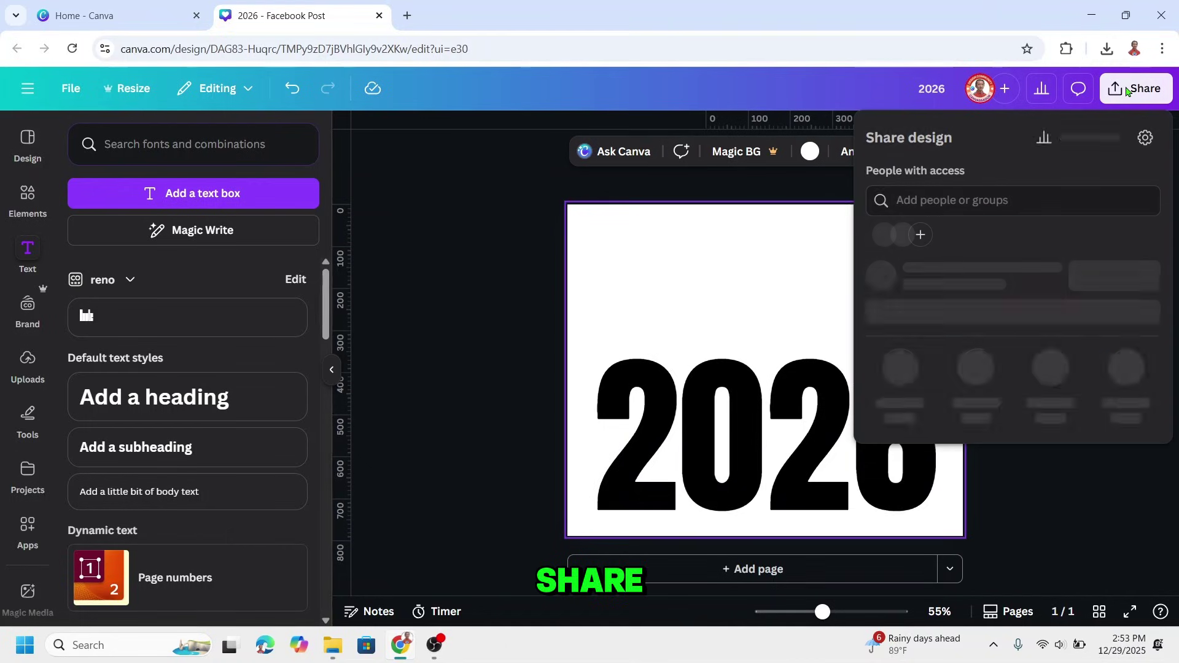
pyautogui.click(901, 407)
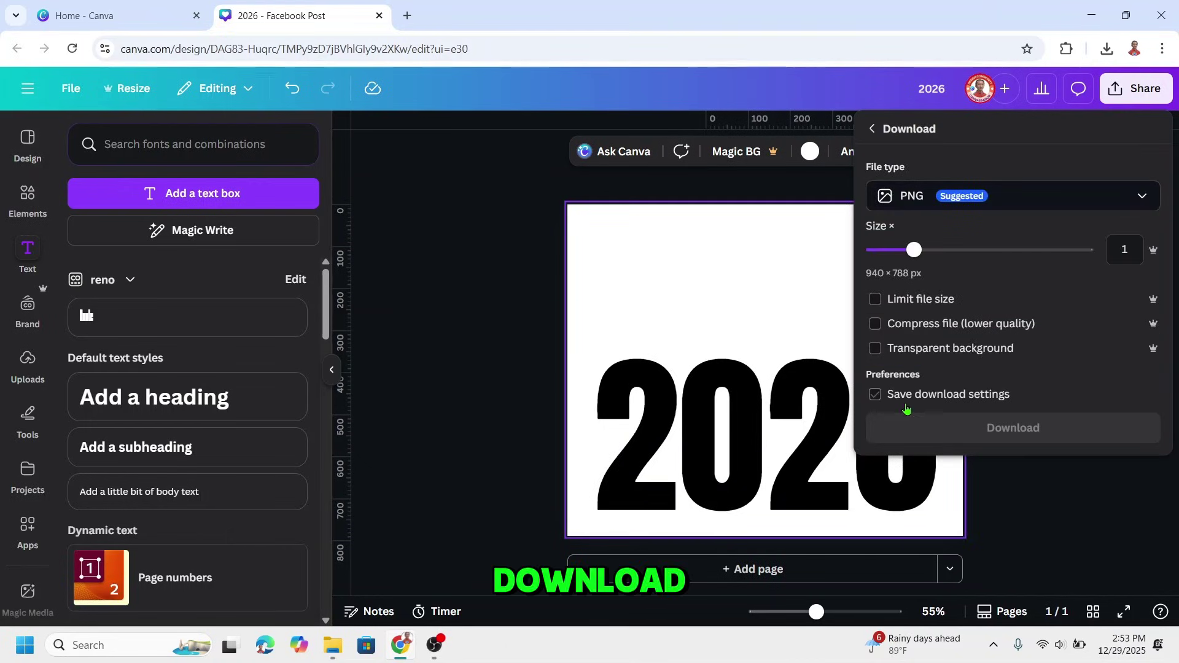
pyautogui.click(877, 349)
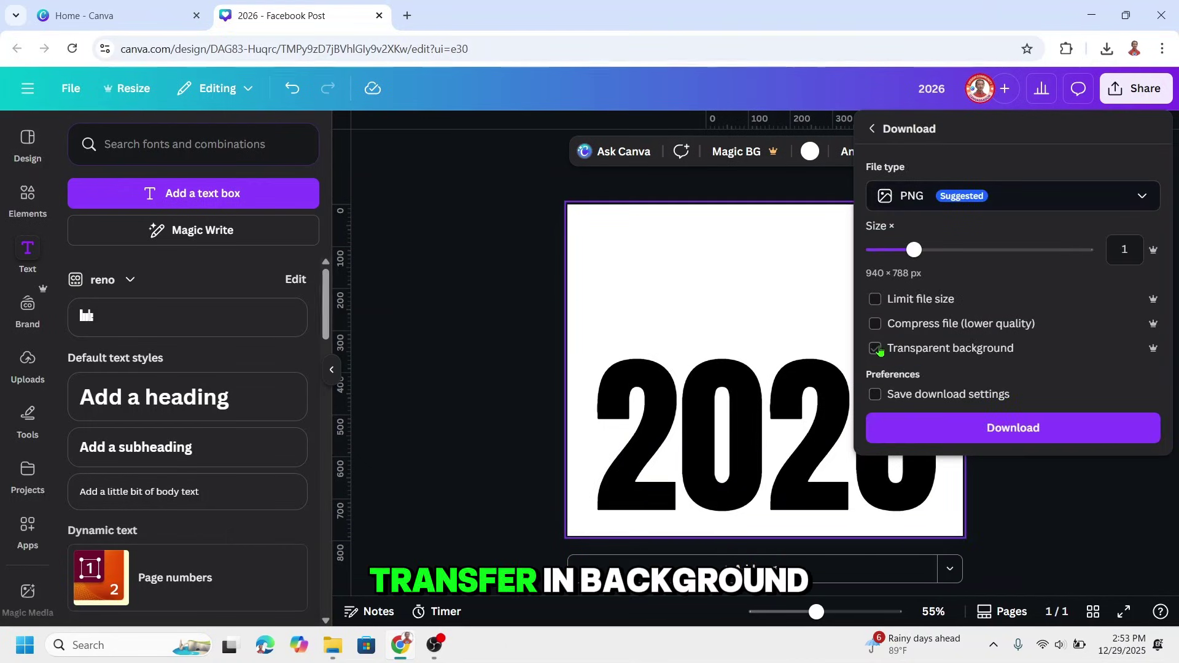
pyautogui.click(1037, 433)
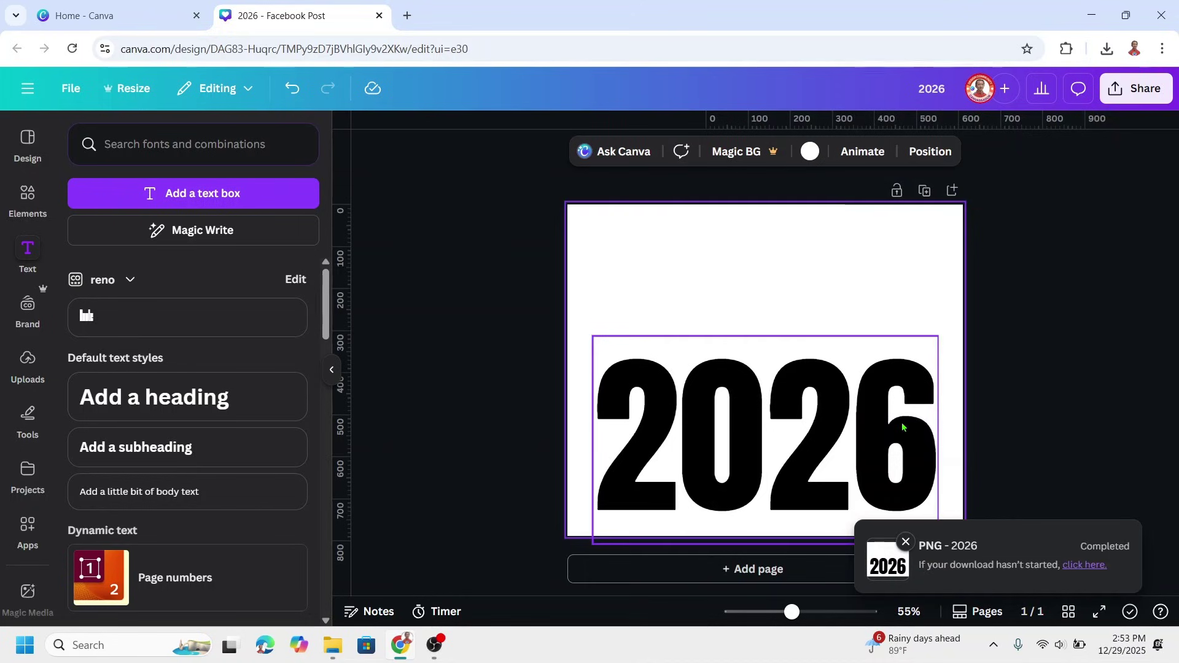
# - Set the 2026 text's transparency to 0 so the page looks blank
pyautogui.click(891, 406)
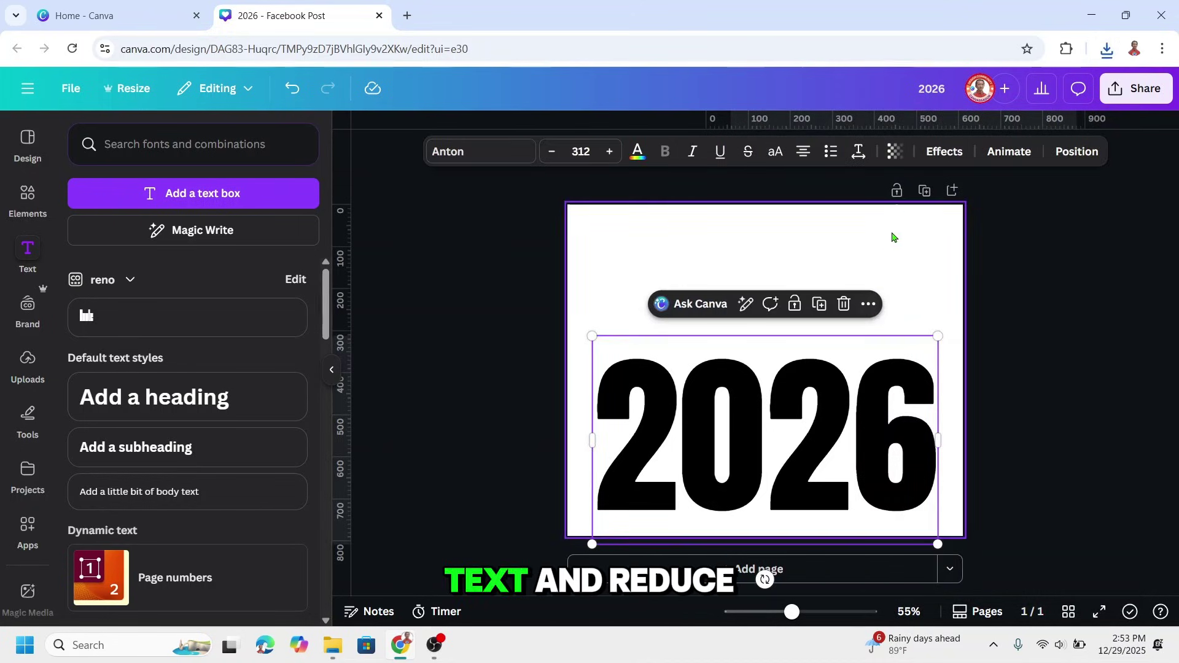
pyautogui.click(896, 152)
pyautogui.moveTo(869, 213); pyautogui.dragTo(782, 223)
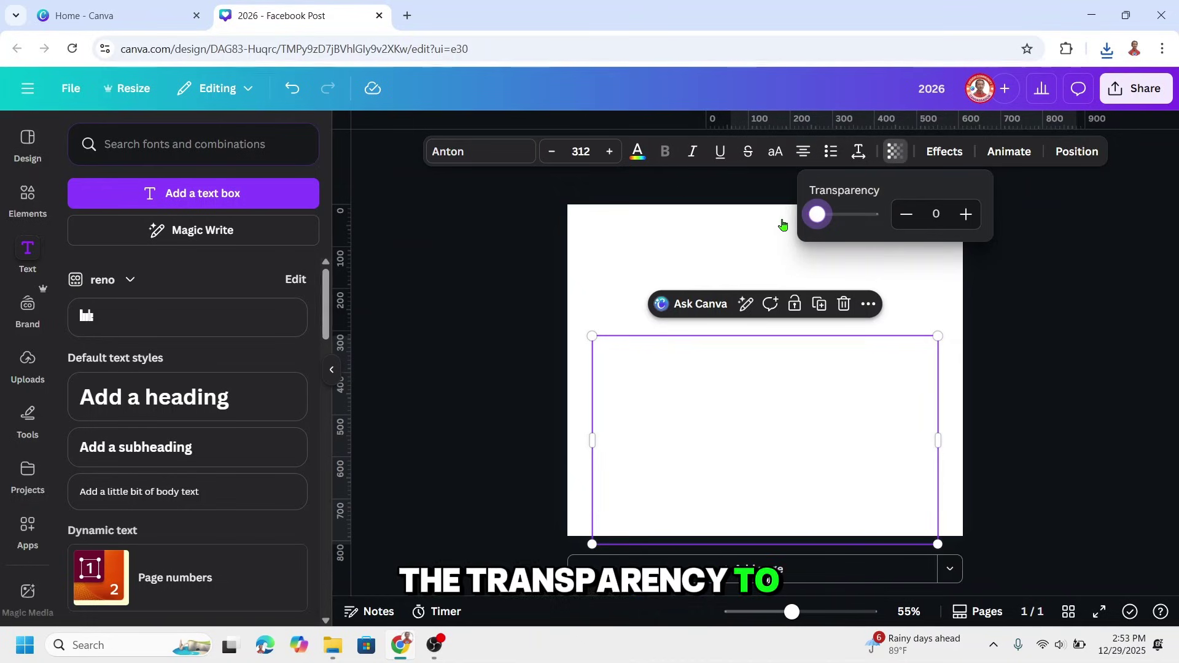
pyautogui.click(676, 234)
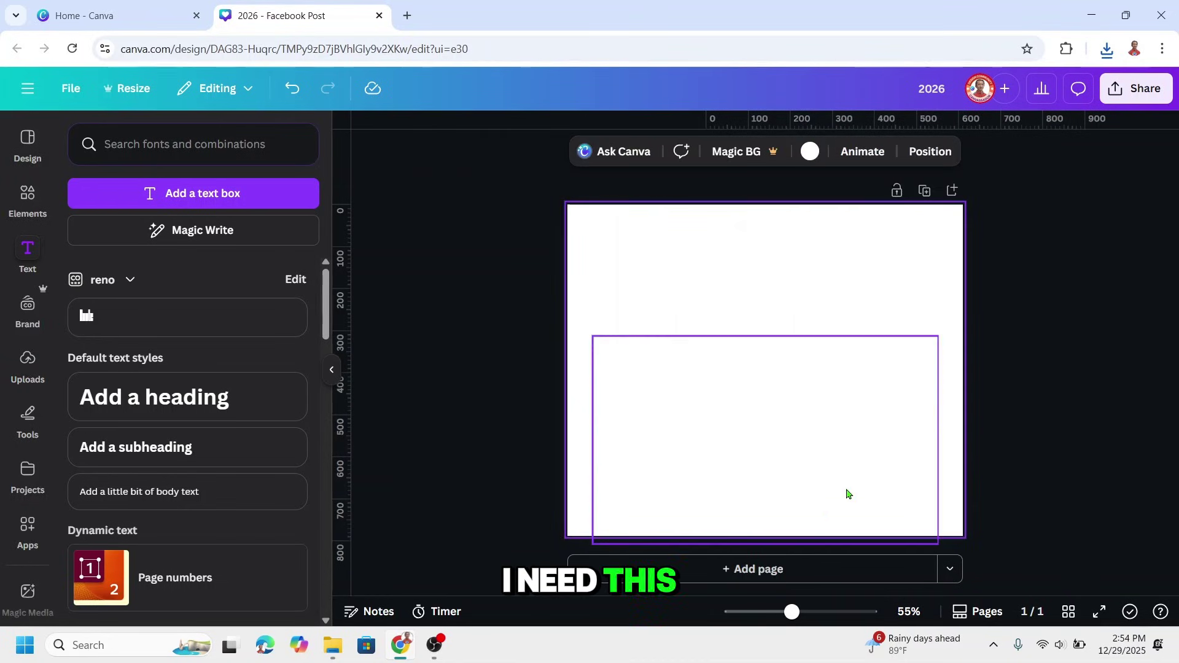
# - Download the blank-looking page as a second PNG
pyautogui.click(1147, 90)
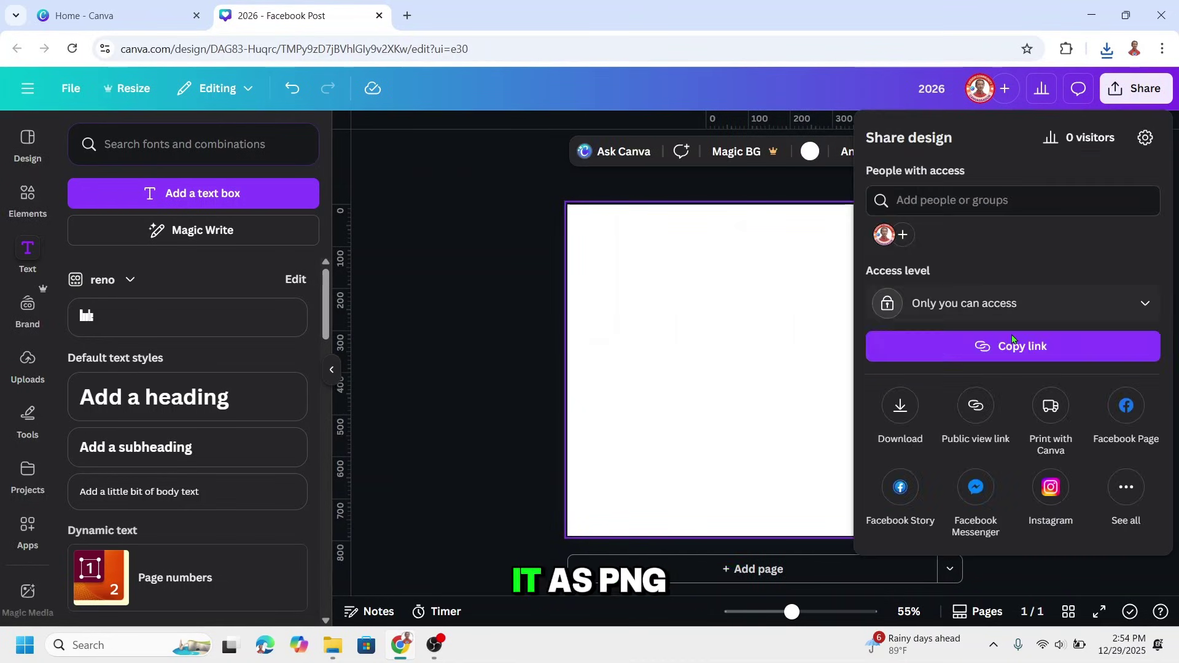
pyautogui.click(901, 408)
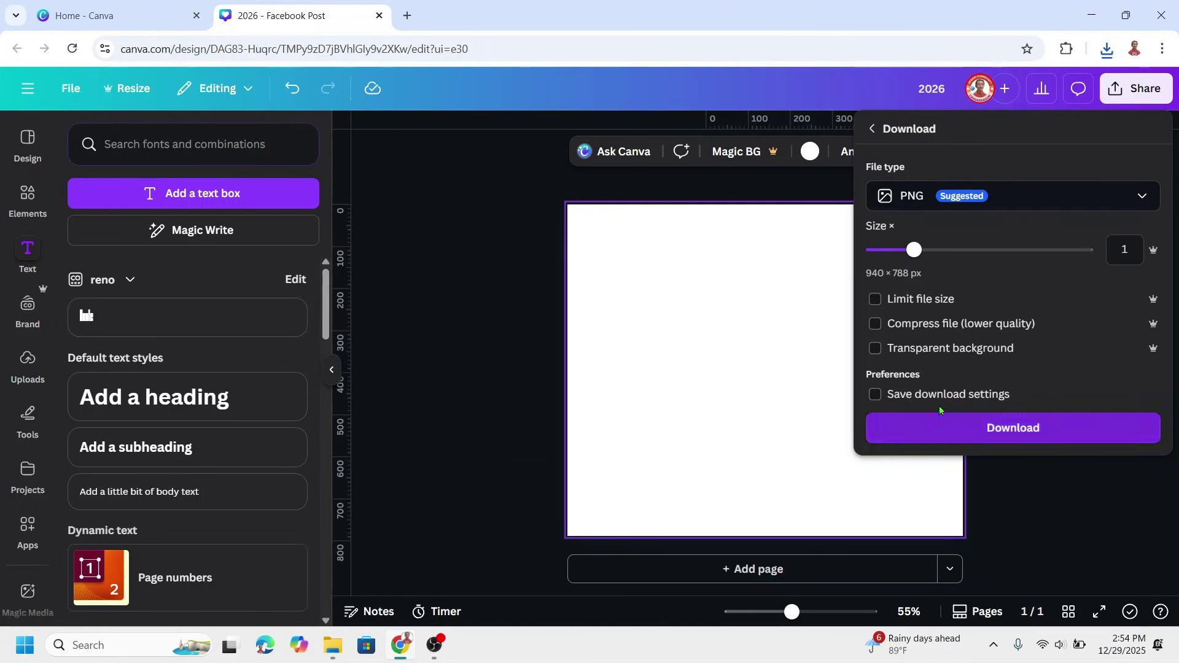
pyautogui.click(1012, 430)
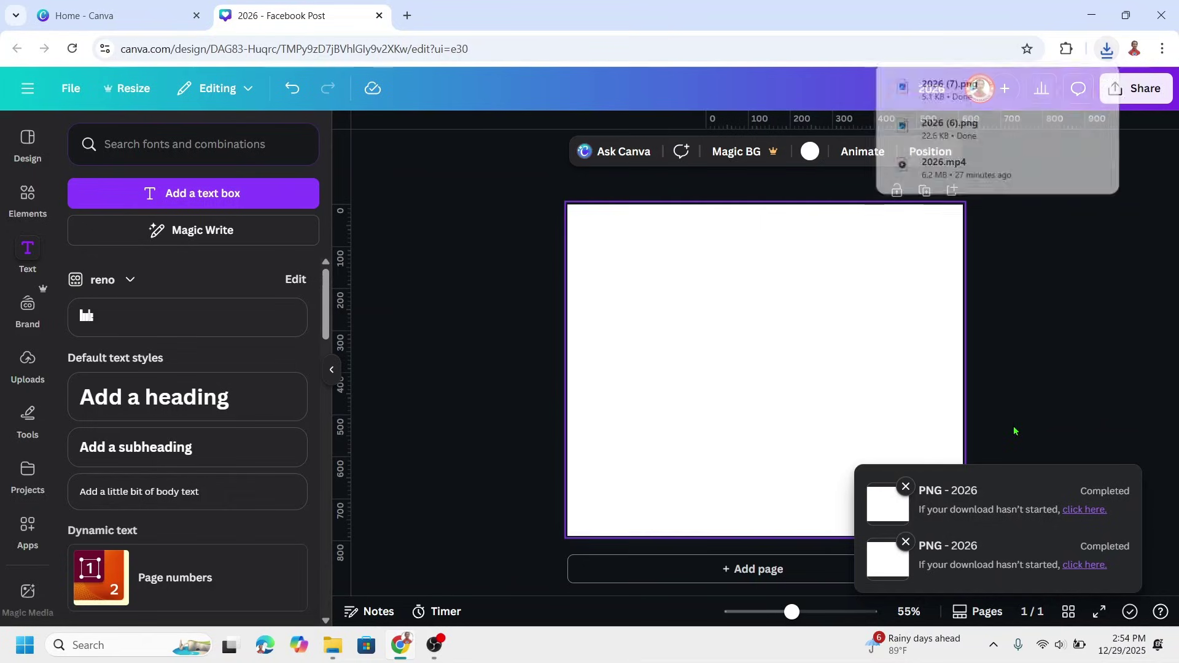
pyautogui.click(824, 400)
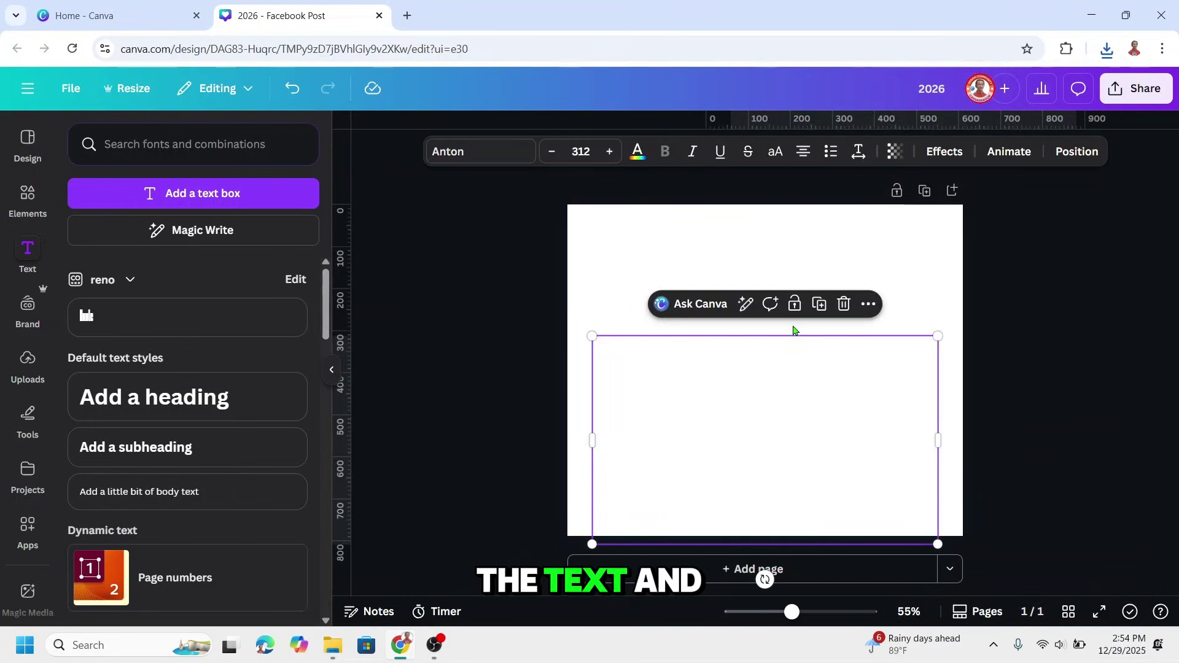
# - Delete the invisible text element and make the page background lilac
pyautogui.click(844, 305)
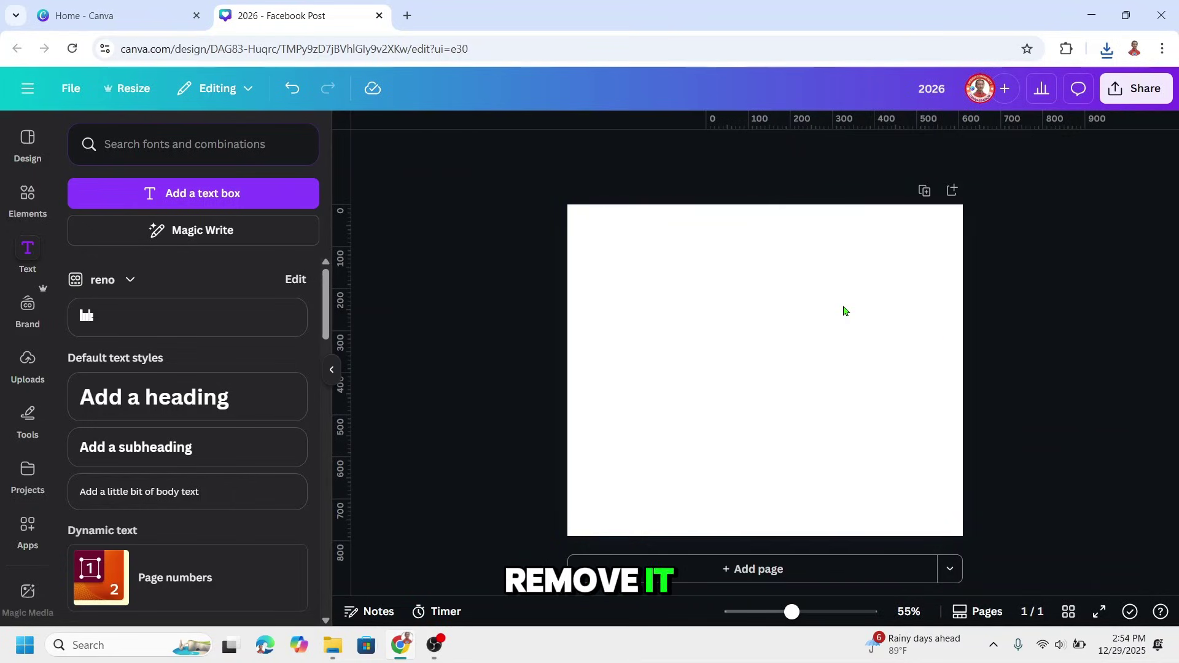
pyautogui.click(836, 256)
pyautogui.click(845, 151)
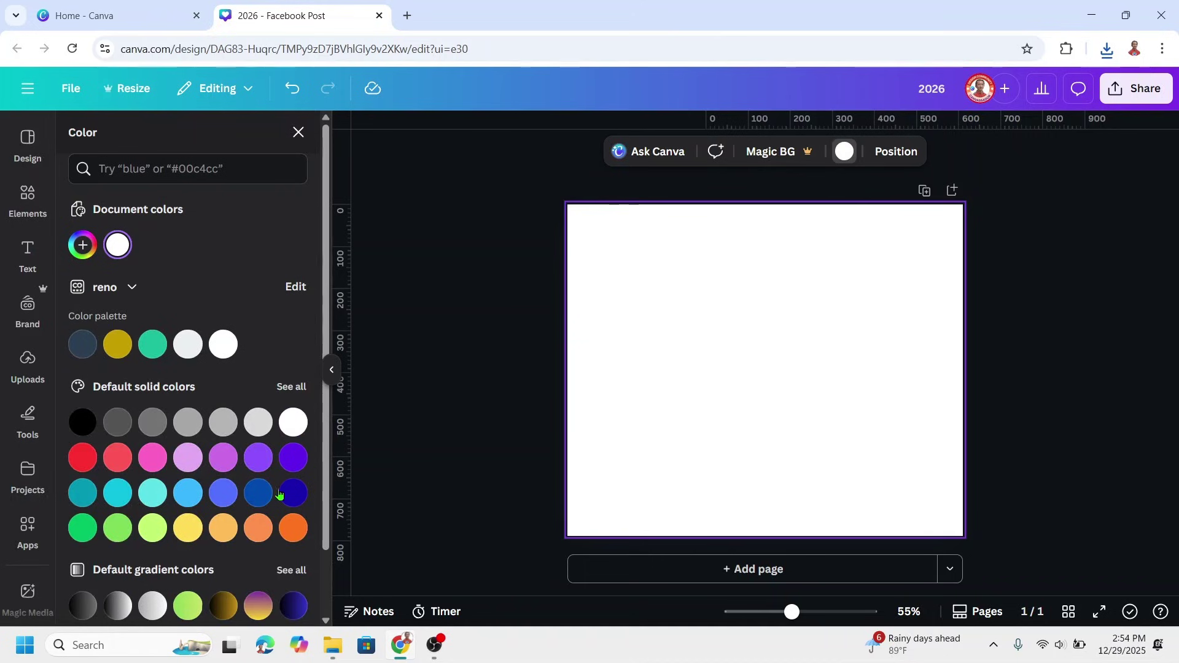
pyautogui.click(196, 464)
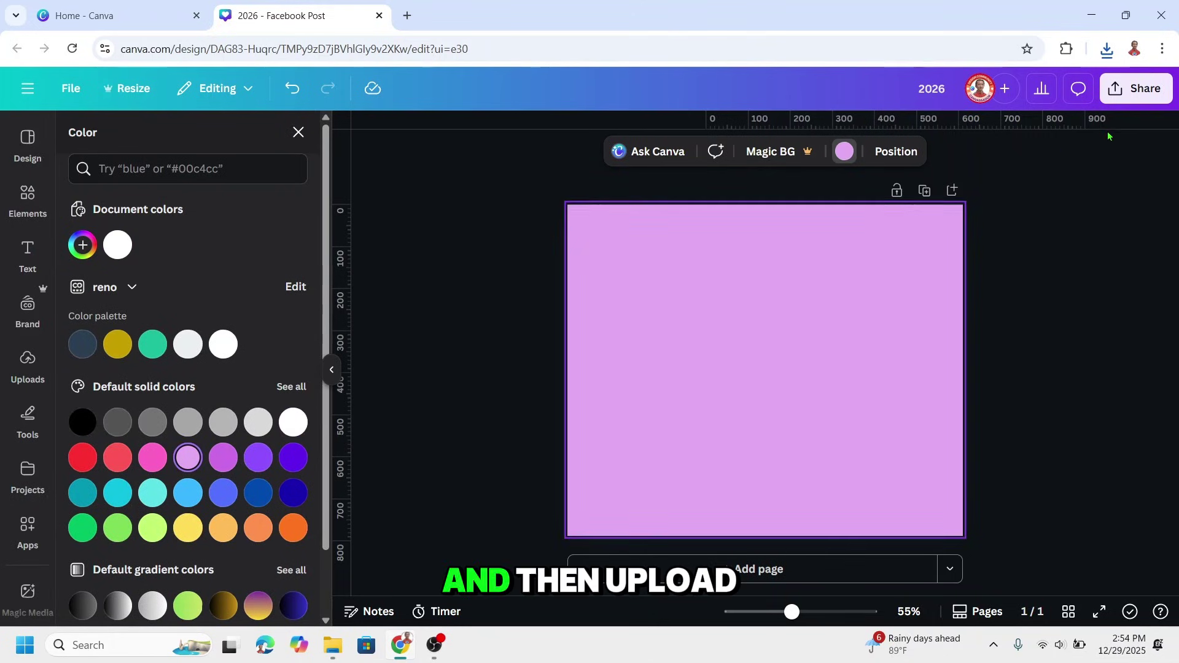
# - Place both downloaded PNGs on the page, with the 2026 image moved to the lower right
pyautogui.click(1107, 49)
pyautogui.moveTo(949, 120); pyautogui.dragTo(761, 264)
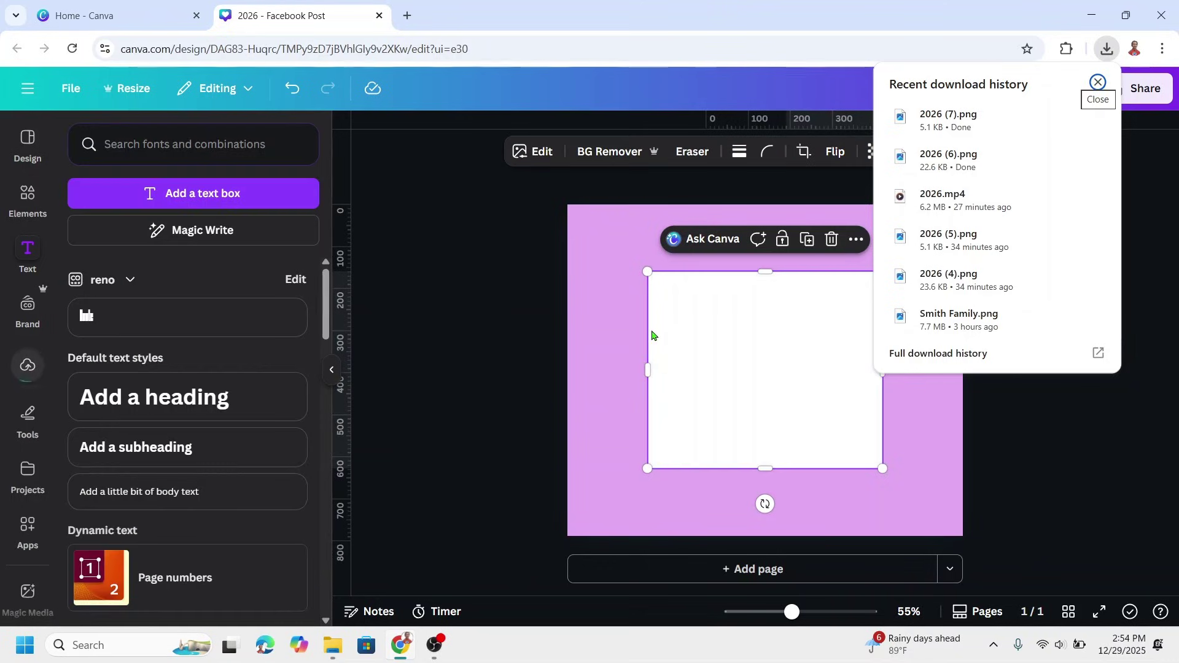
pyautogui.moveTo(901, 161); pyautogui.dragTo(802, 458)
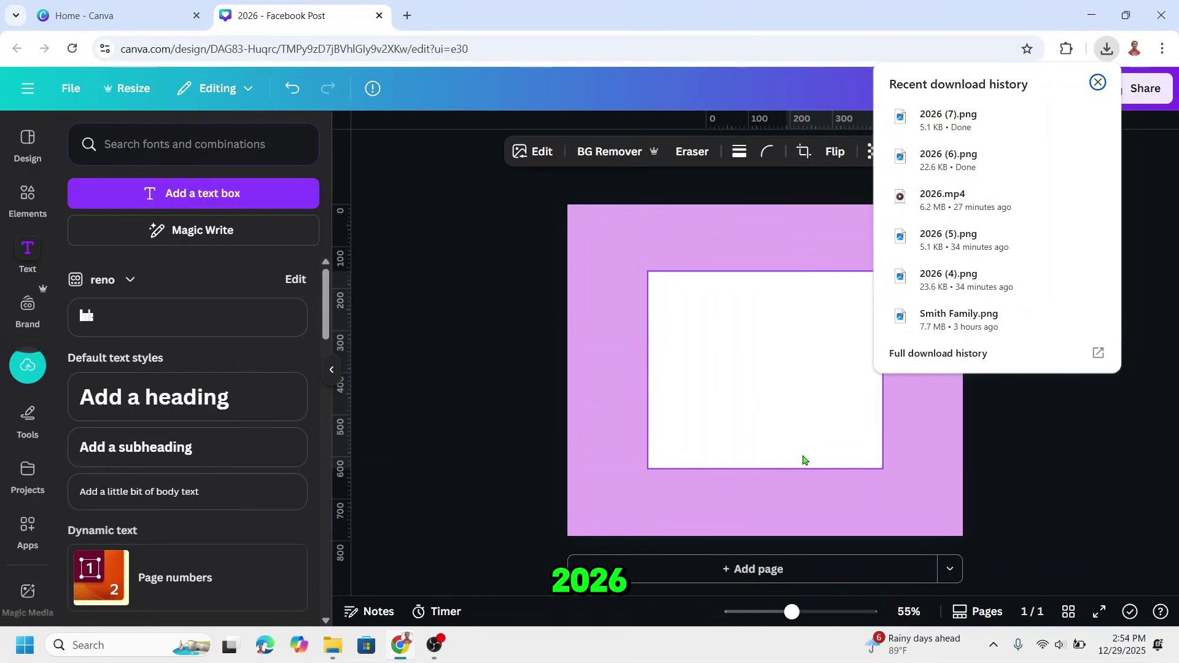
pyautogui.moveTo(662, 307); pyautogui.dragTo(736, 354)
pyautogui.click(680, 305)
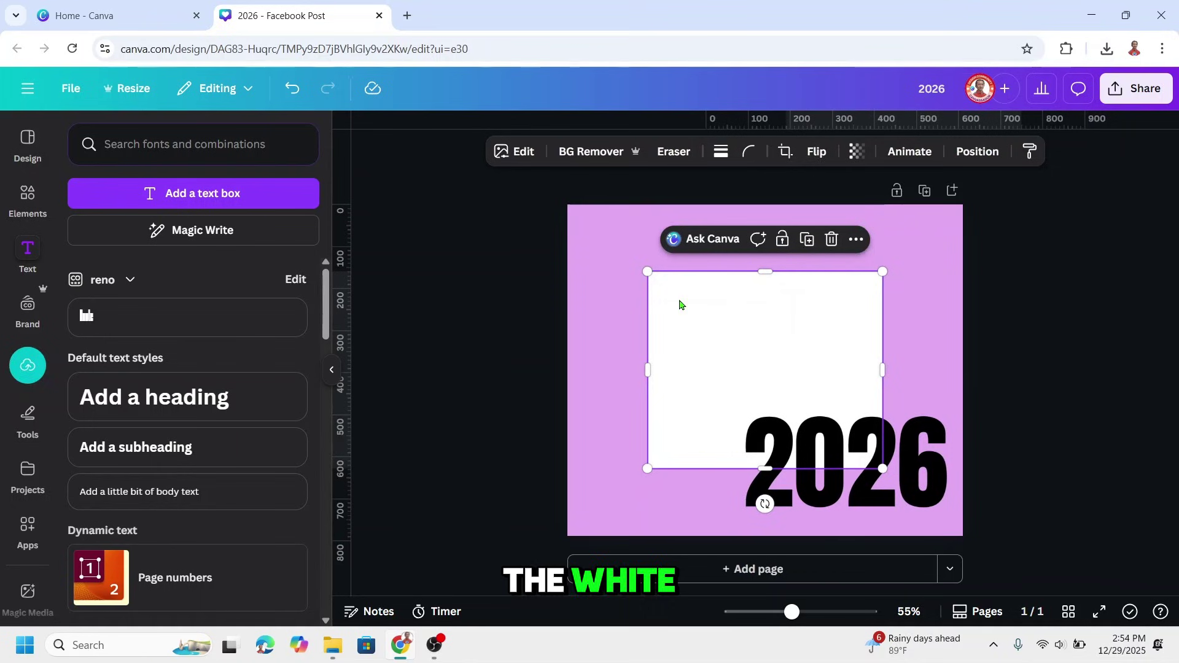
# - Find the Image Cutout app by searching the apps for 'cut'
pyautogui.click(31, 530)
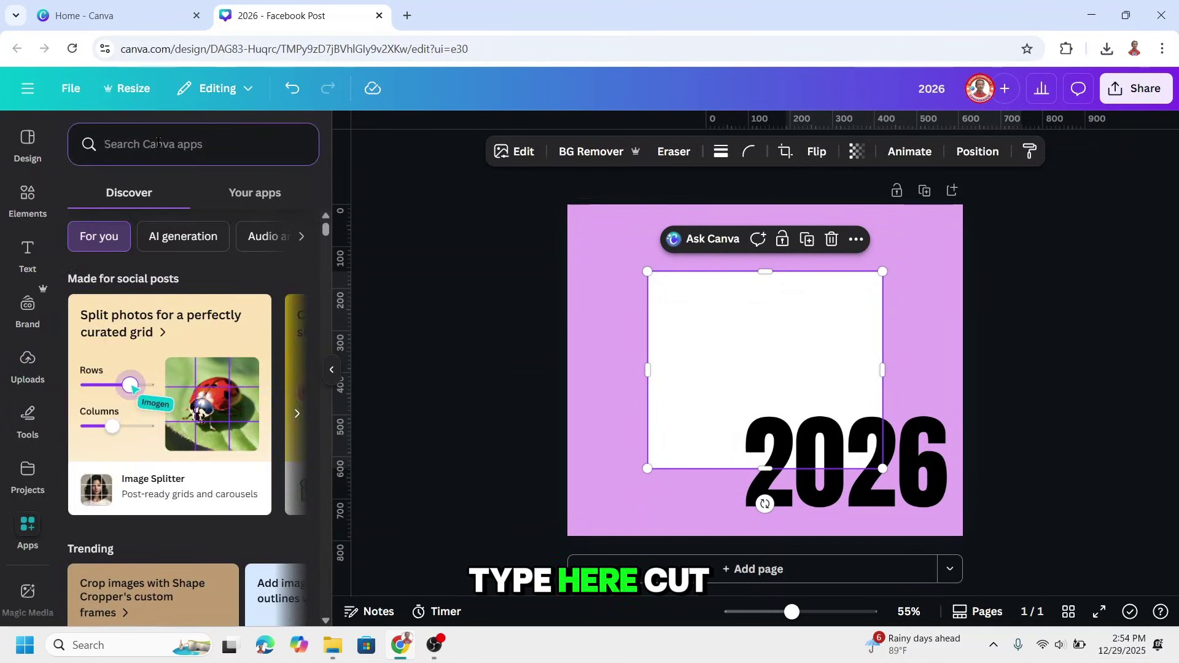
pyautogui.click(158, 143)
pyautogui.write('cut')
pyautogui.press('Return')
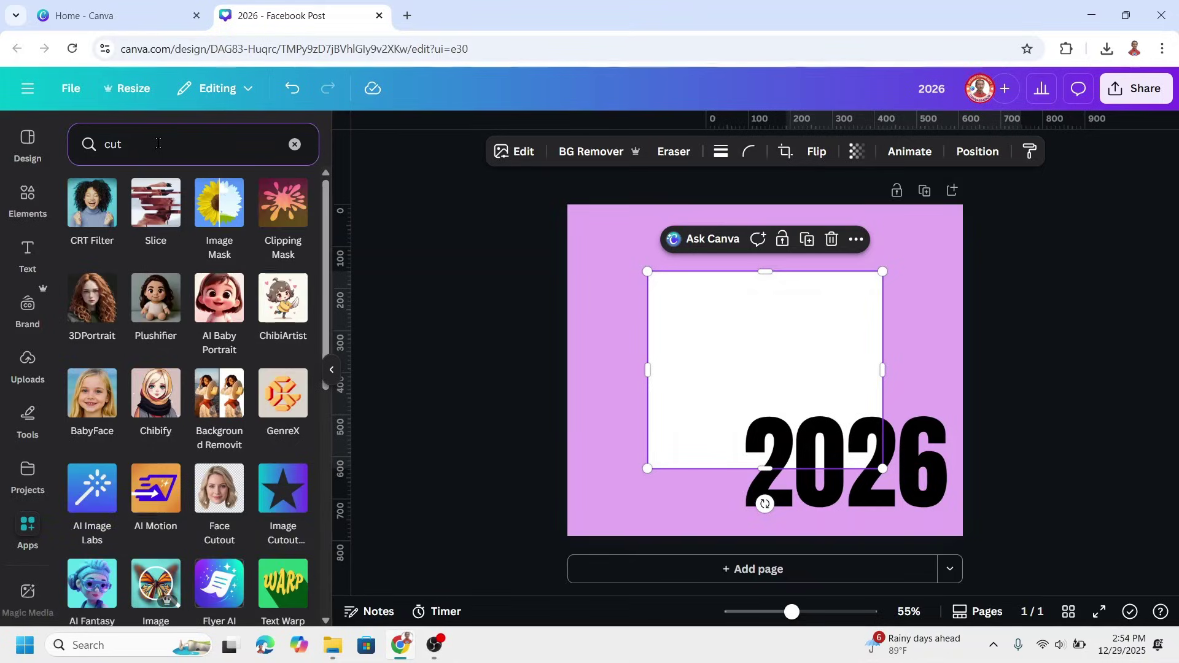
pyautogui.click(279, 503)
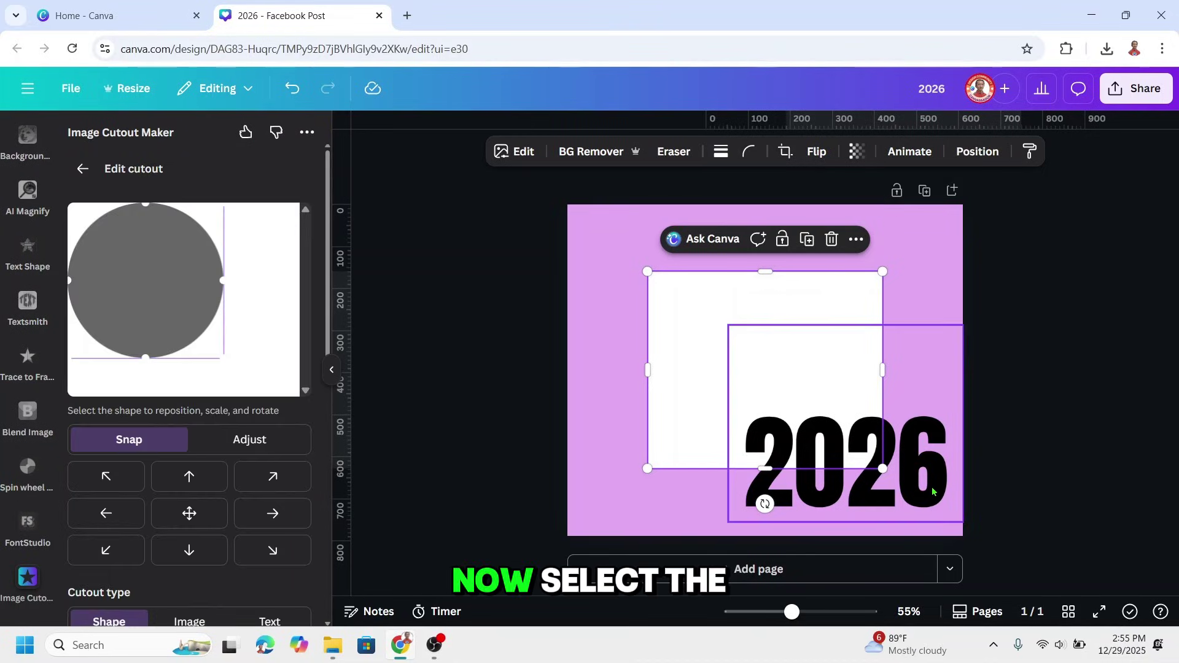
# - Set the cutout type to Image, using the 2026 image enlarged in the preview
pyautogui.click(933, 493)
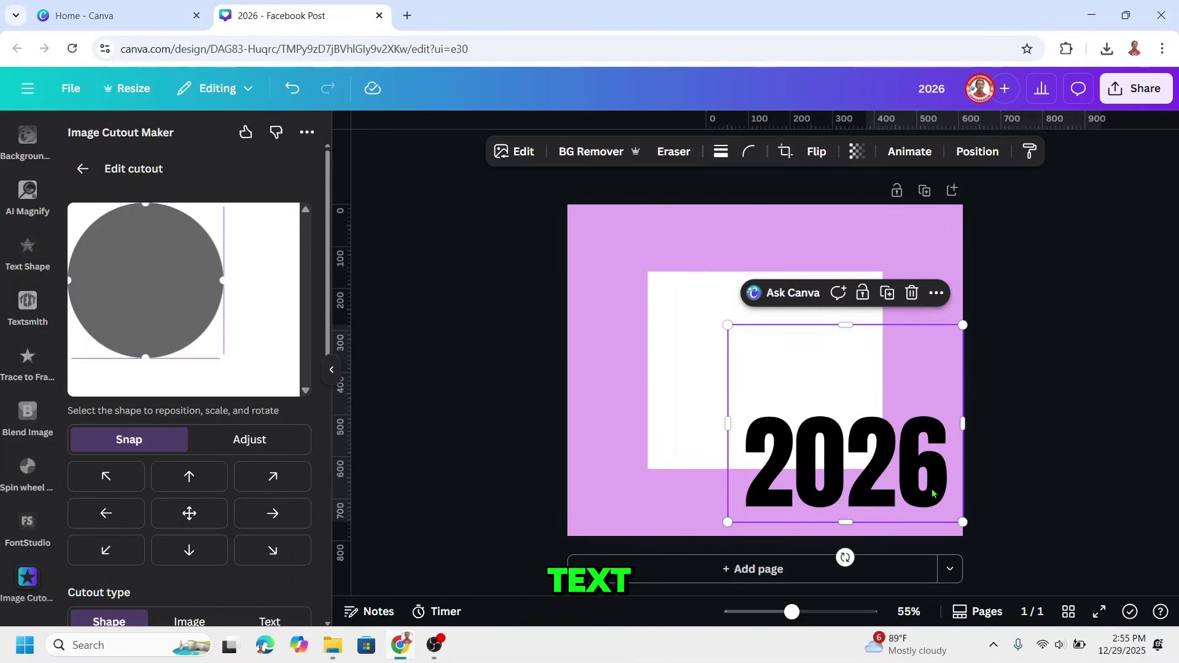
pyautogui.scroll(-2, 200, 422)
pyautogui.scroll(-2, 200, 421)
pyautogui.click(200, 391)
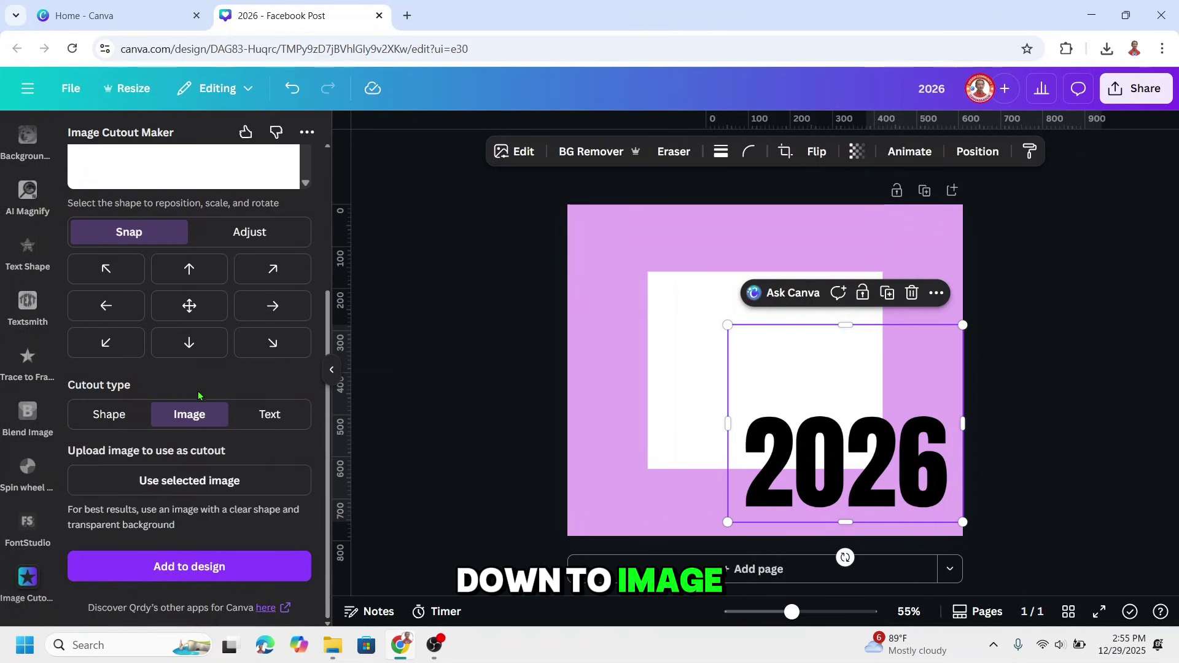
pyautogui.click(218, 488)
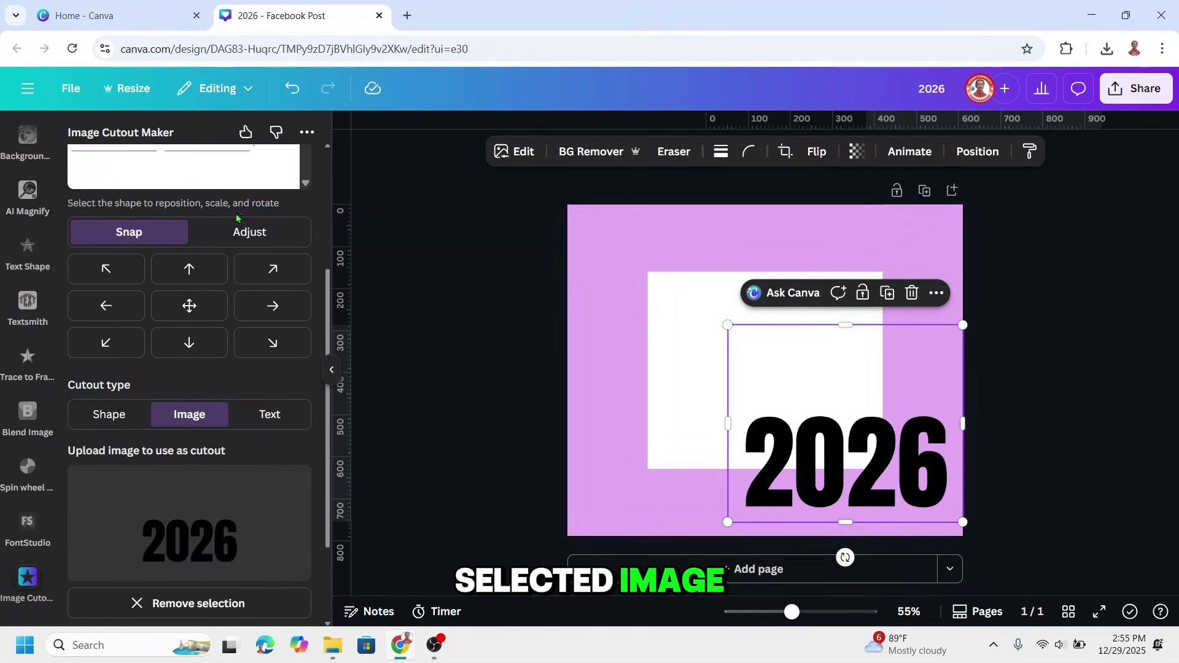
pyautogui.scroll(3, 209, 366)
pyautogui.moveTo(259, 316); pyautogui.dragTo(292, 356)
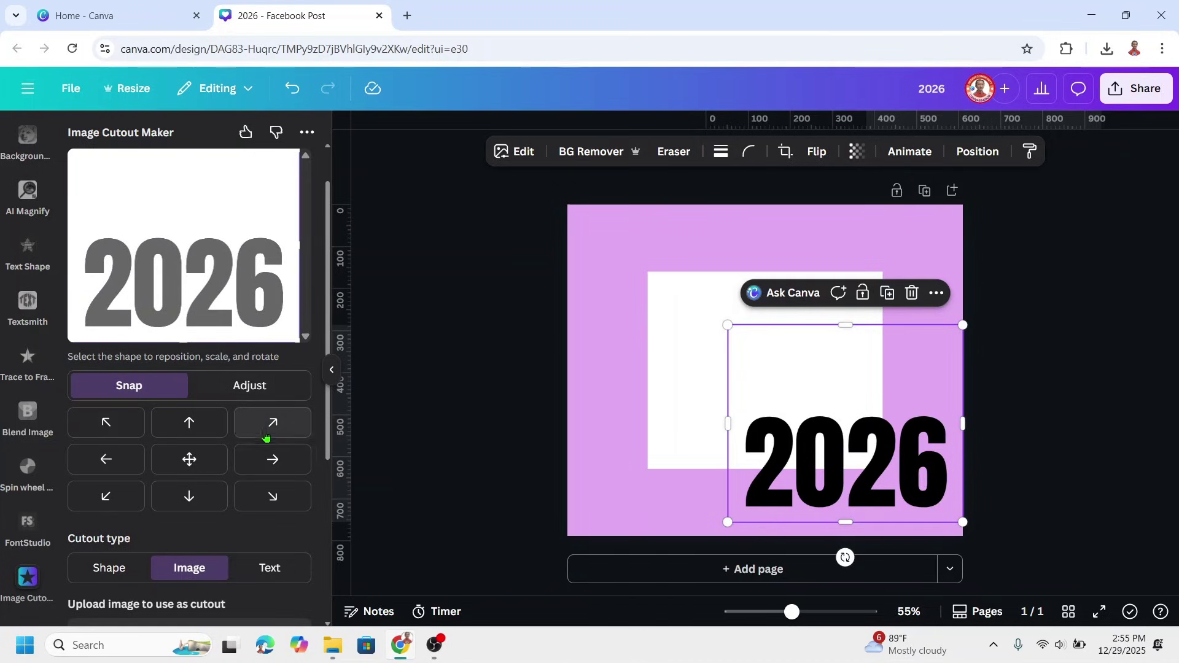
pyautogui.scroll(-5, 266, 437)
pyautogui.moveTo(827, 267); pyautogui.dragTo(556, 548)
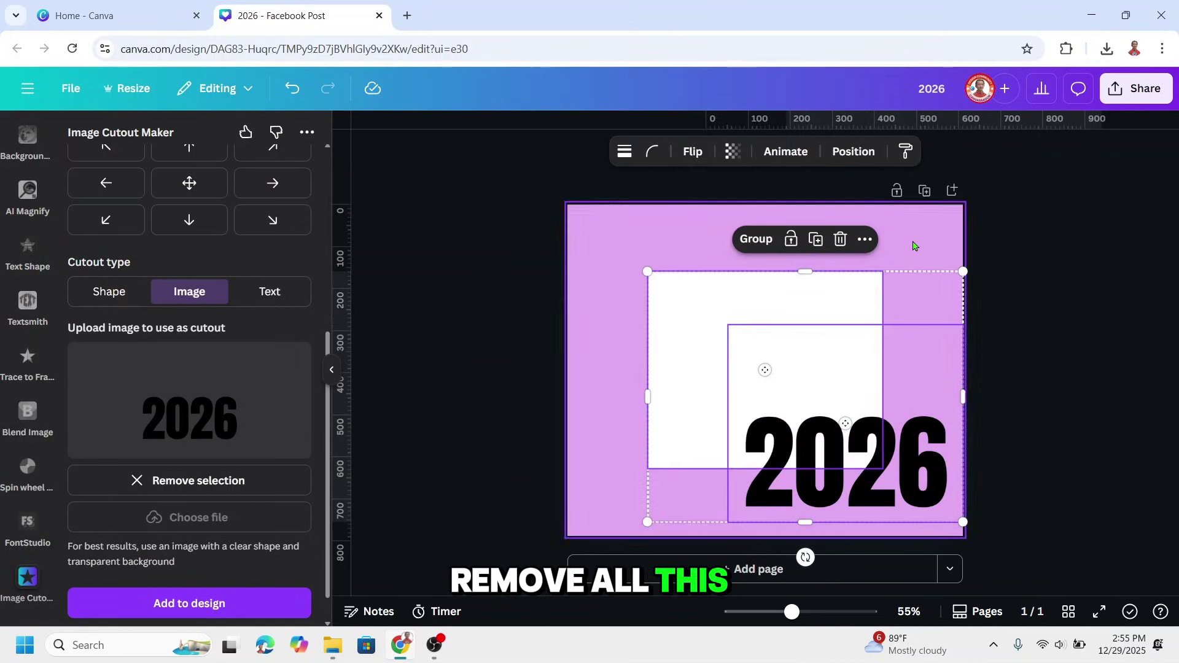
# - Replace the originals with the generated 2026 cutout, sized to fill the 940 × 788 page
pyautogui.click(839, 240)
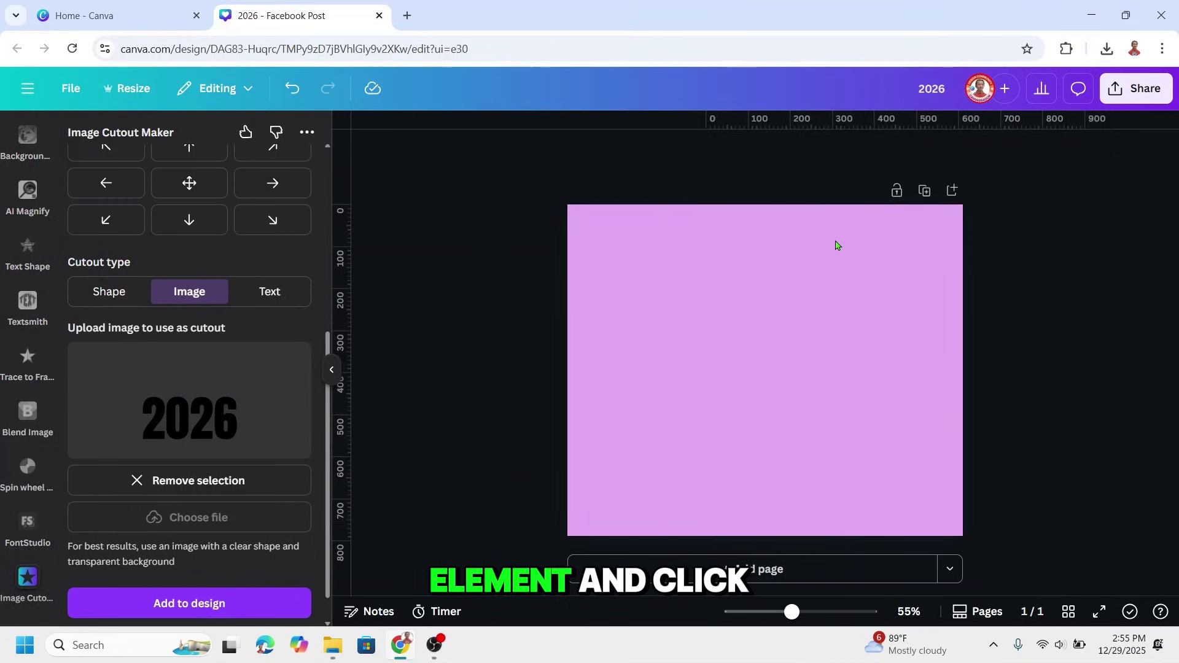
pyautogui.scroll(-1, 195, 562)
pyautogui.click(197, 570)
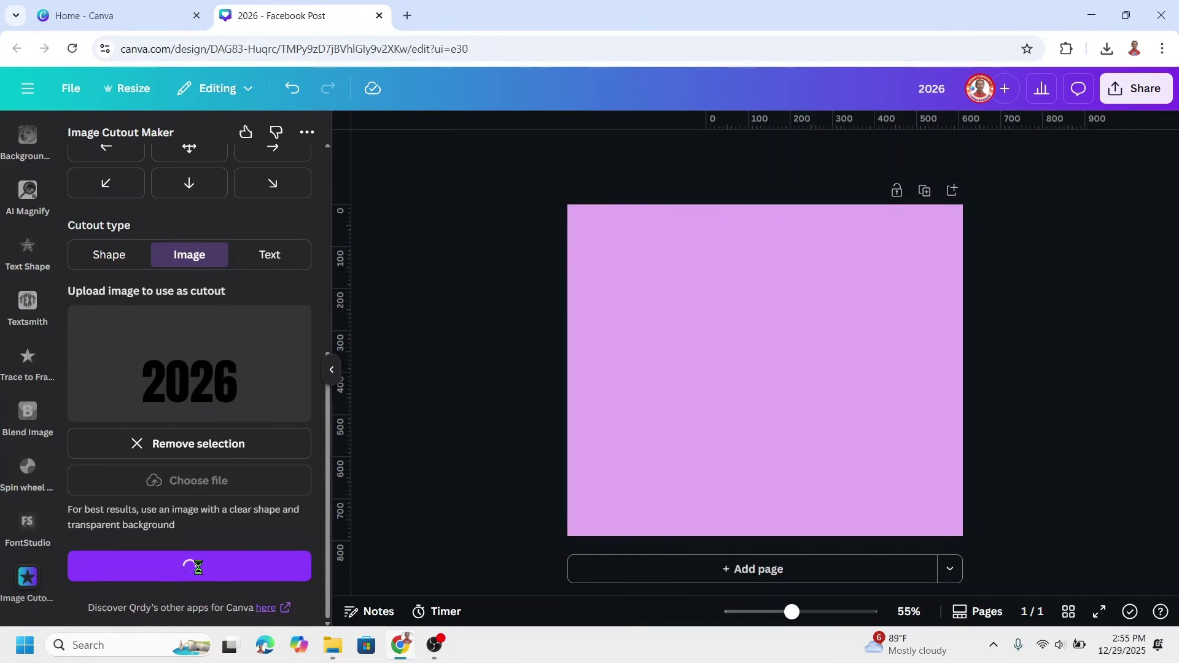
pyautogui.moveTo(766, 350); pyautogui.dragTo(673, 245)
pyautogui.moveTo(725, 338); pyautogui.dragTo(952, 553)
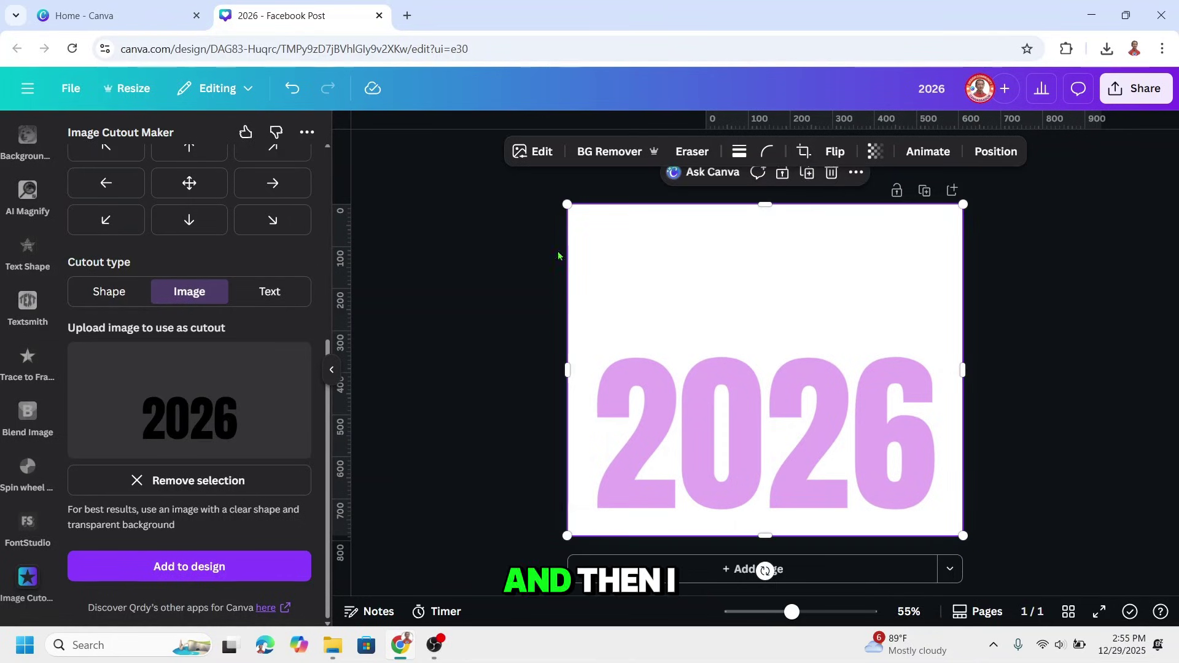
pyautogui.click(542, 154)
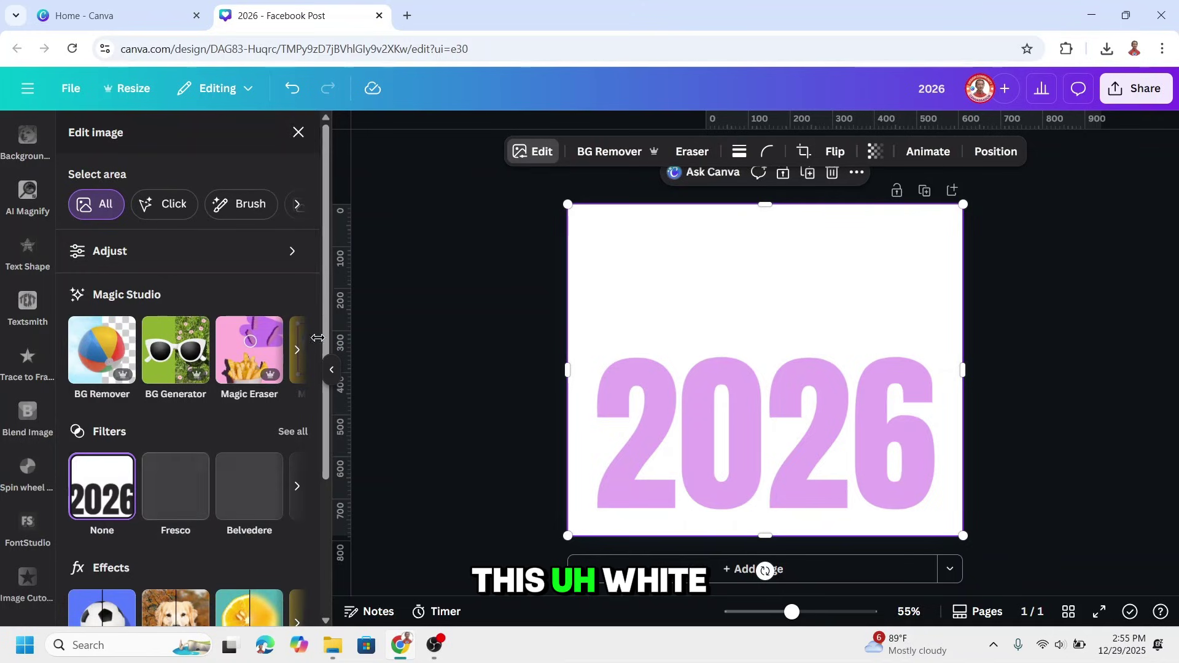
# - Apply a custom Duotone with #000000 highlights to turn the cutout panel black
pyautogui.scroll(-3, 293, 419)
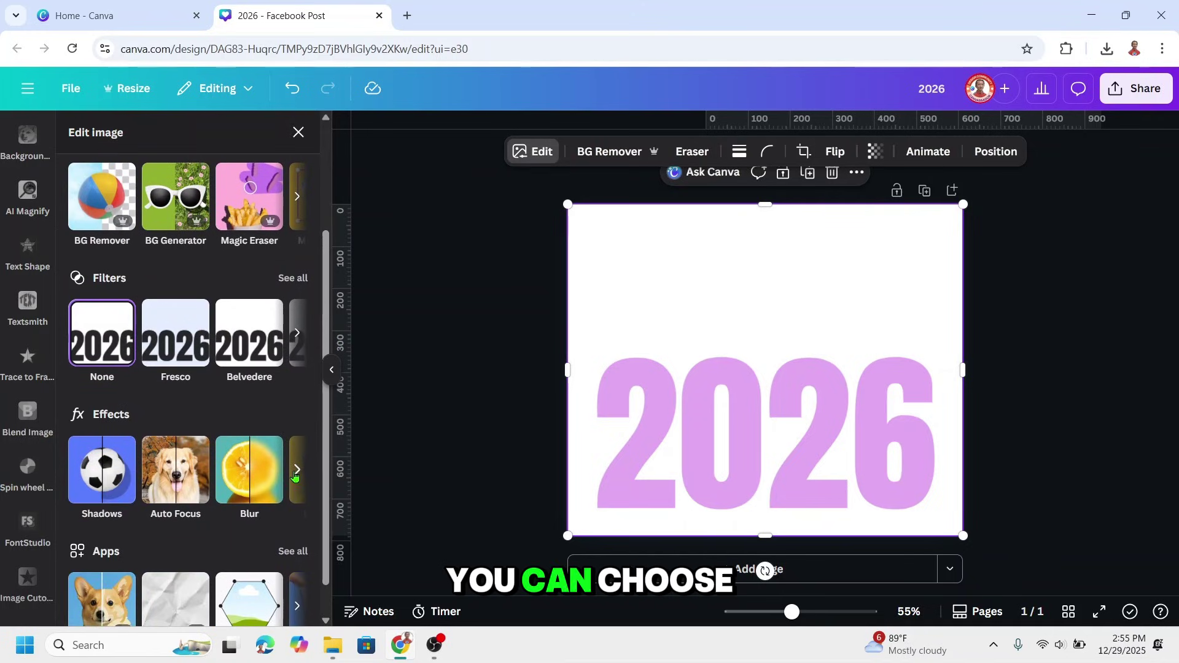
pyautogui.click(296, 473)
pyautogui.click(195, 479)
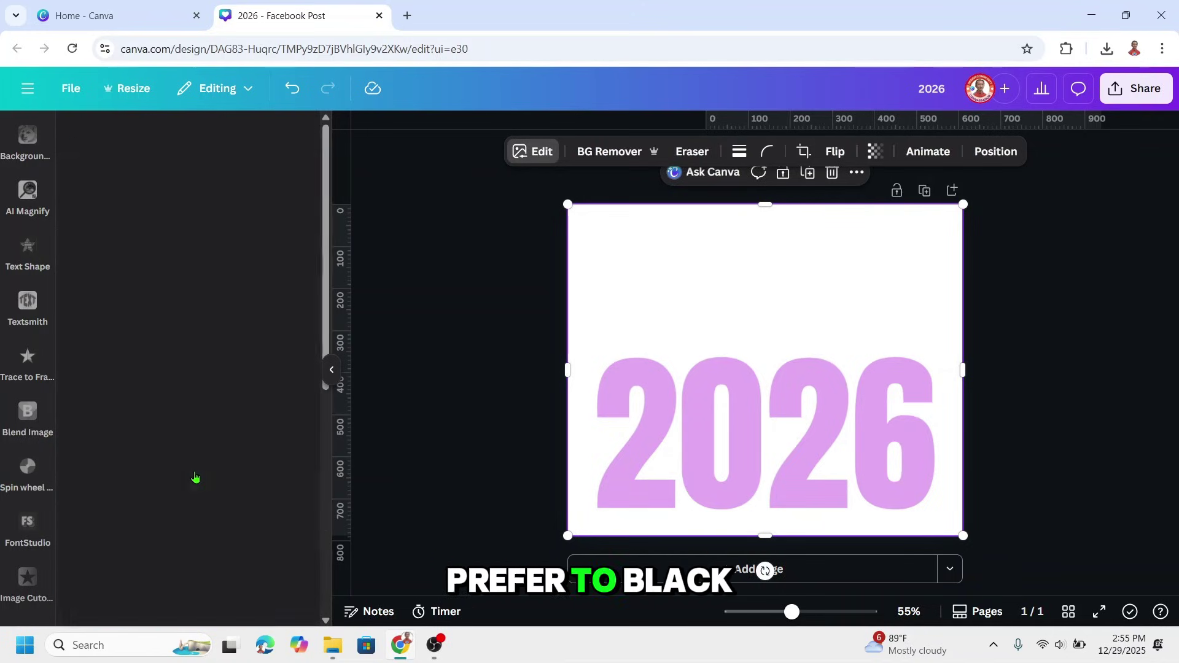
pyautogui.click(104, 309)
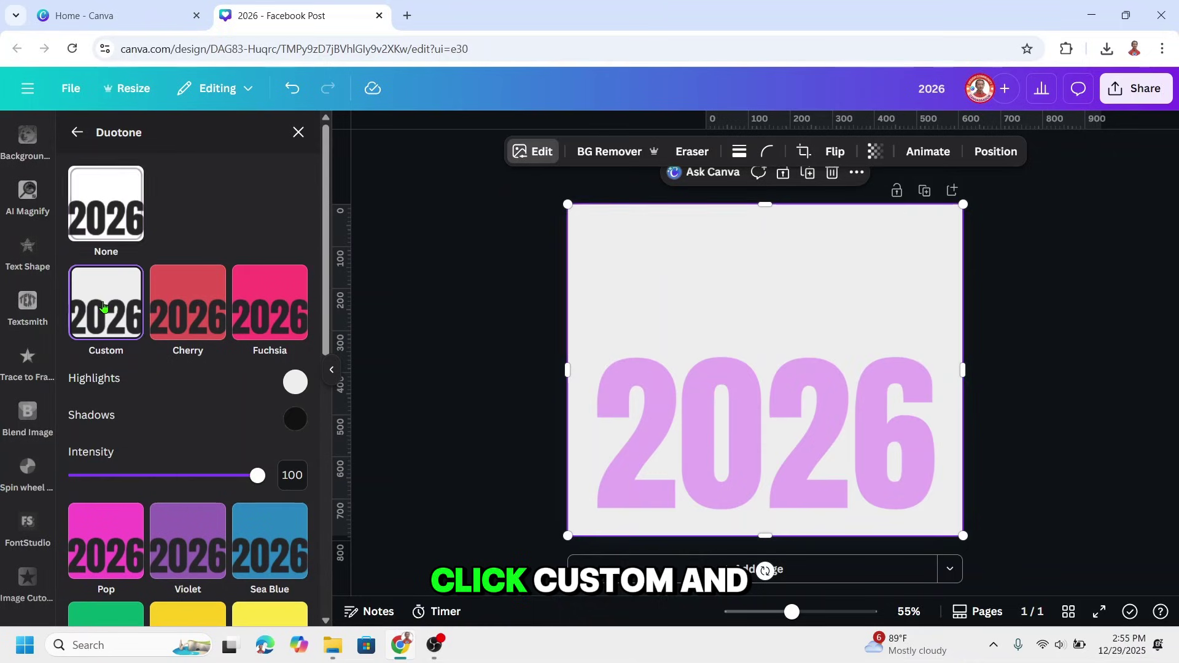
pyautogui.click(295, 382)
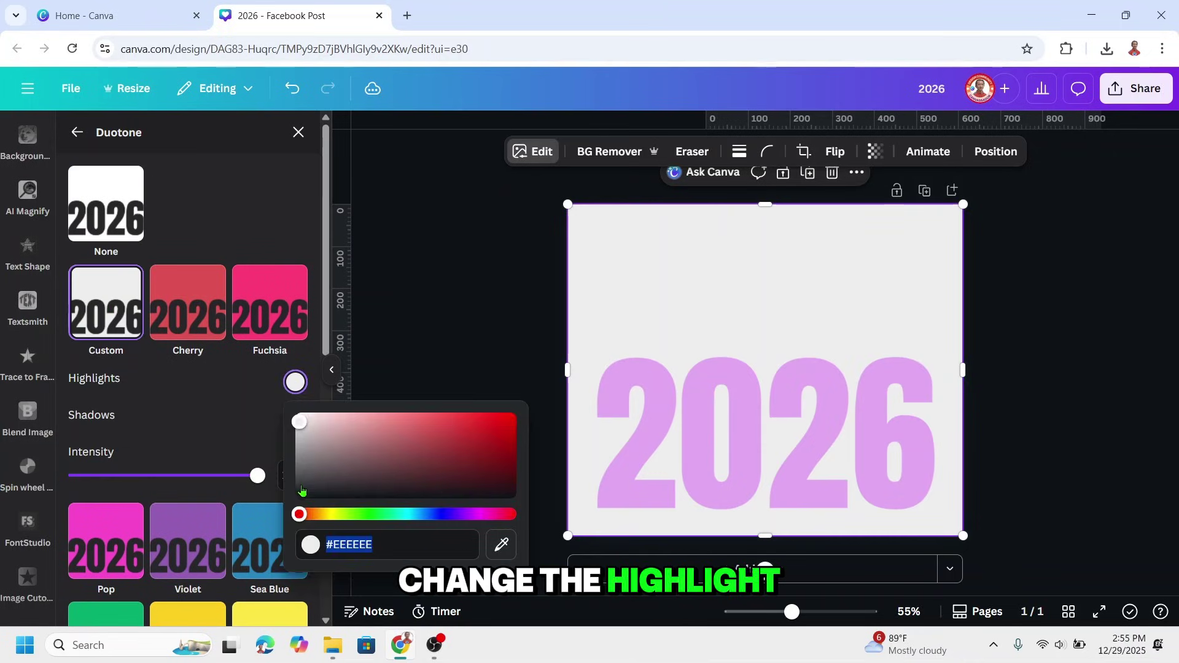
pyautogui.click(299, 495)
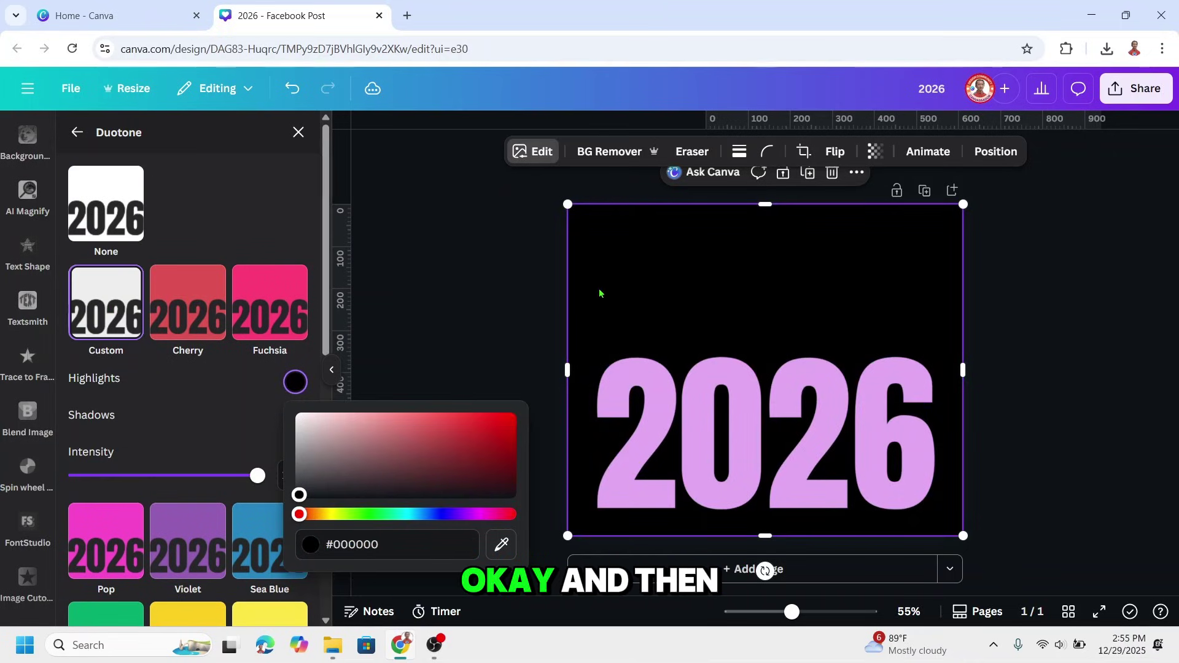
pyautogui.click(80, 134)
pyautogui.click(80, 134)
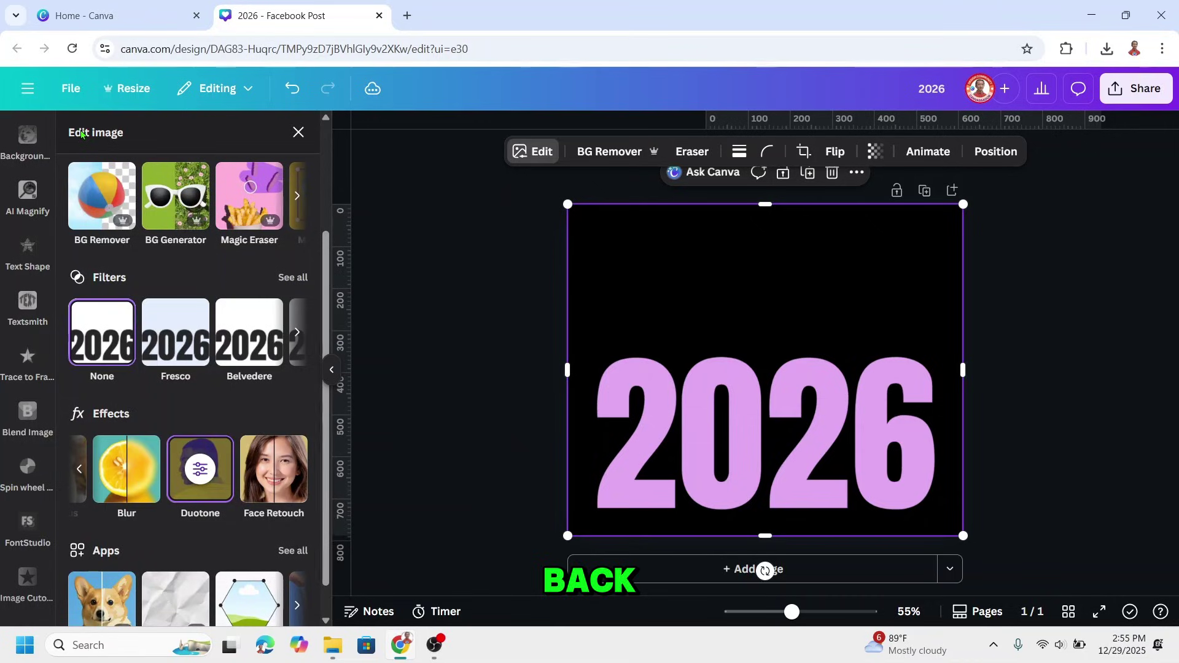
# - Add a white Outline shadow at size 7 around the 2026 cutout
pyautogui.scroll(-1, 201, 362)
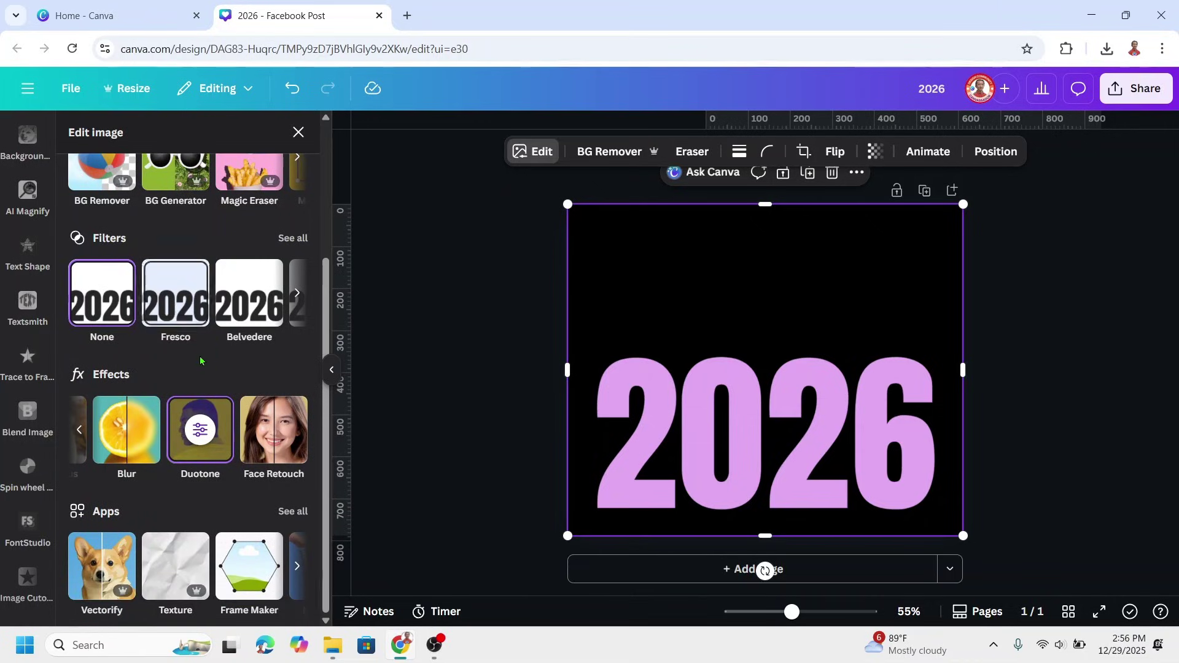
pyautogui.click(83, 434)
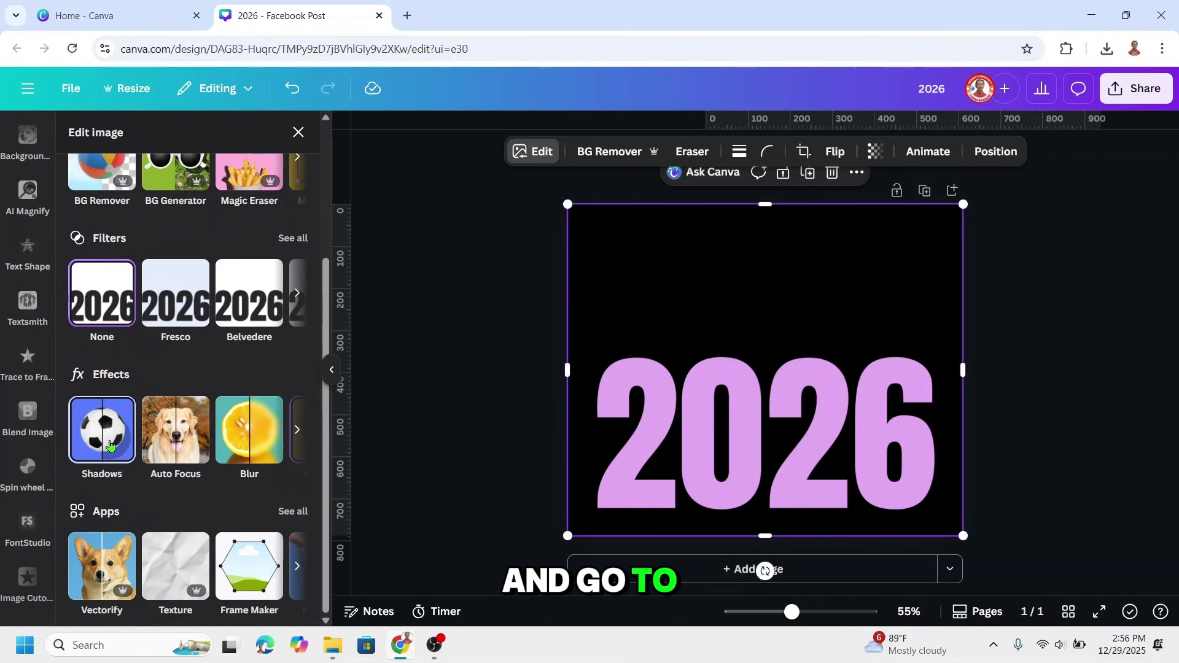
pyautogui.click(111, 445)
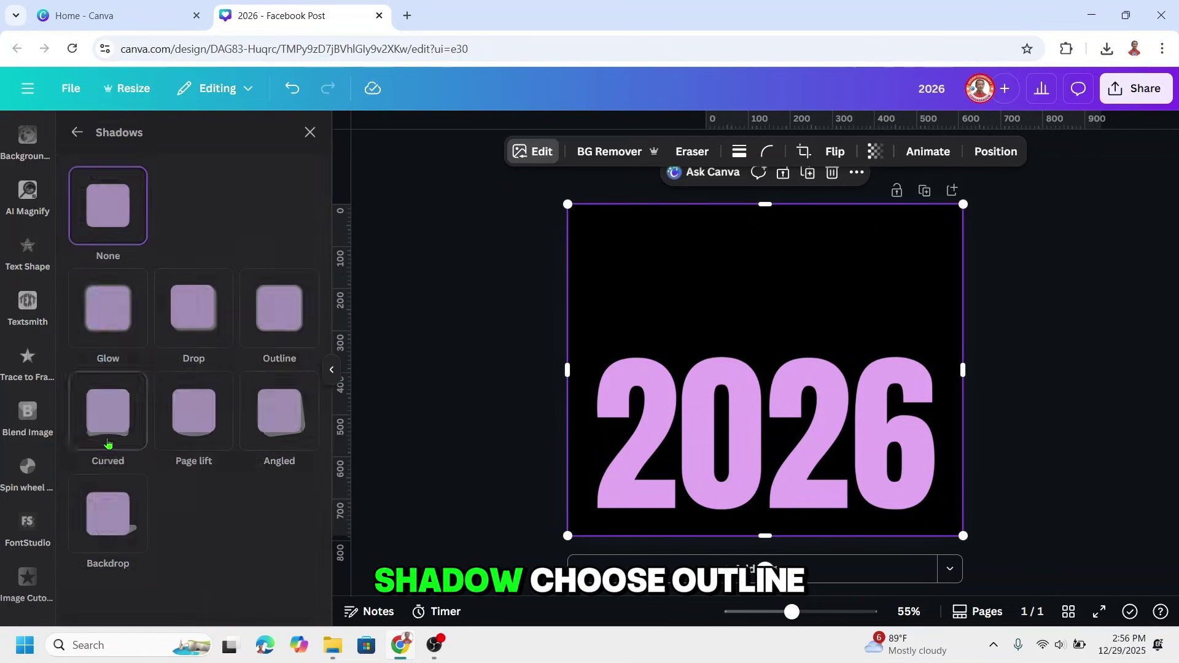
pyautogui.click(292, 311)
pyautogui.scroll(-2, 258, 555)
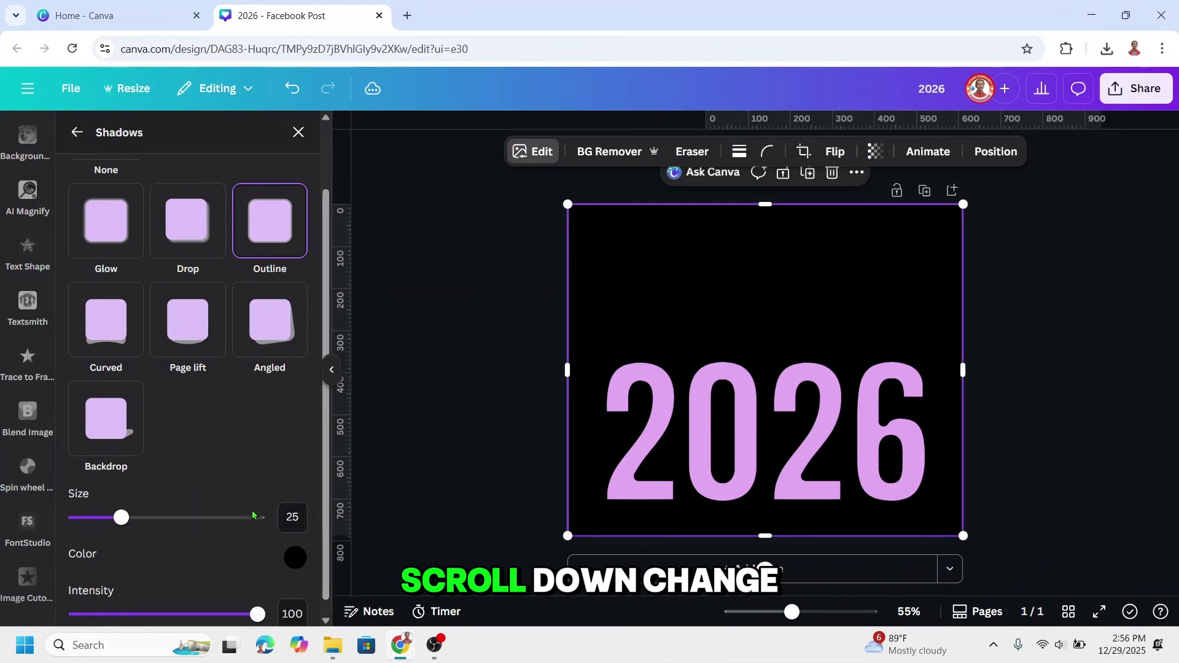
pyautogui.click(294, 543)
pyautogui.moveTo(330, 394); pyautogui.dragTo(271, 355)
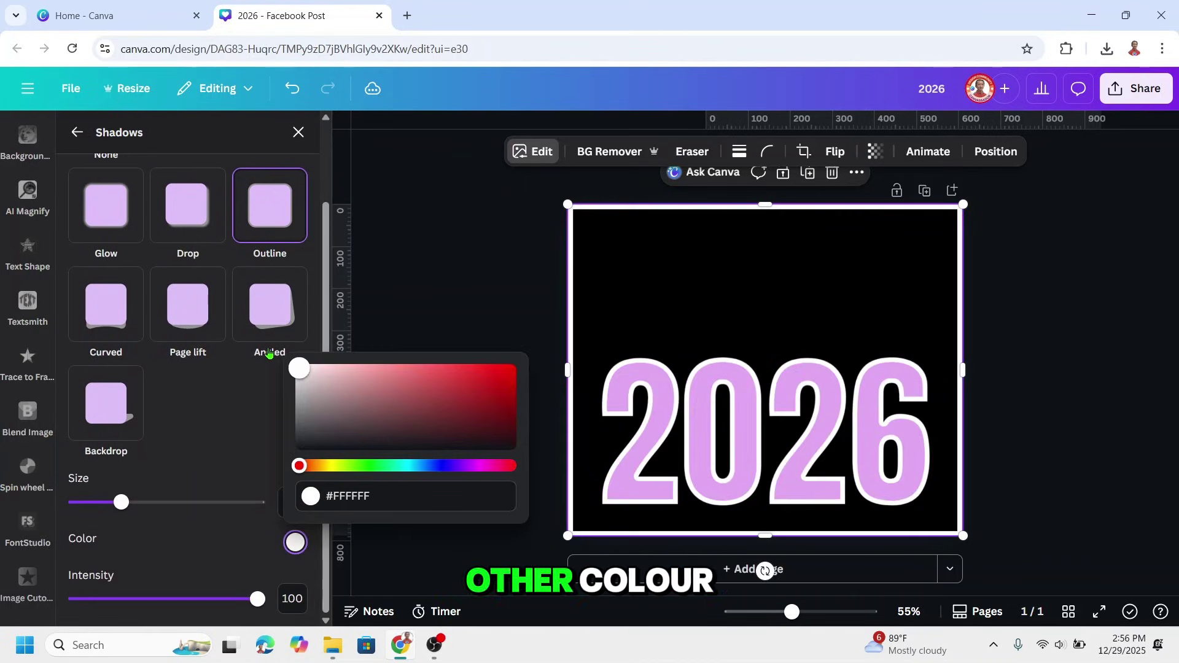
pyautogui.moveTo(118, 505); pyautogui.dragTo(88, 509)
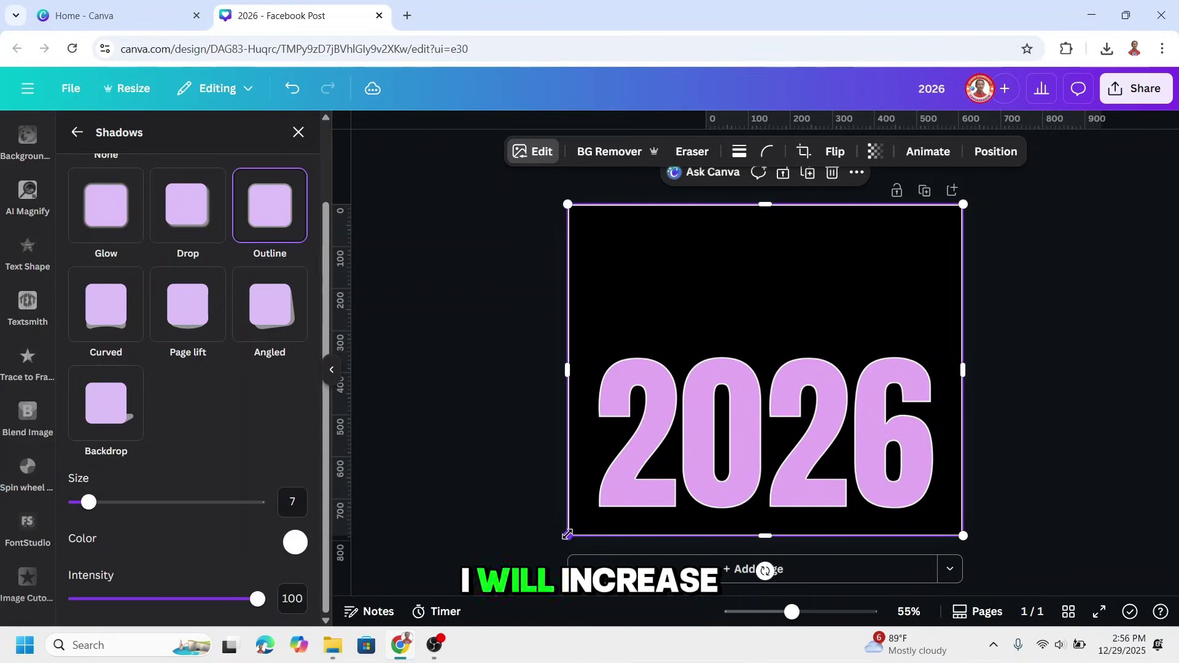
# - Enlarge the black panel slightly at its bottom-left and top-right corners
pyautogui.moveTo(566, 538); pyautogui.dragTo(565, 539)
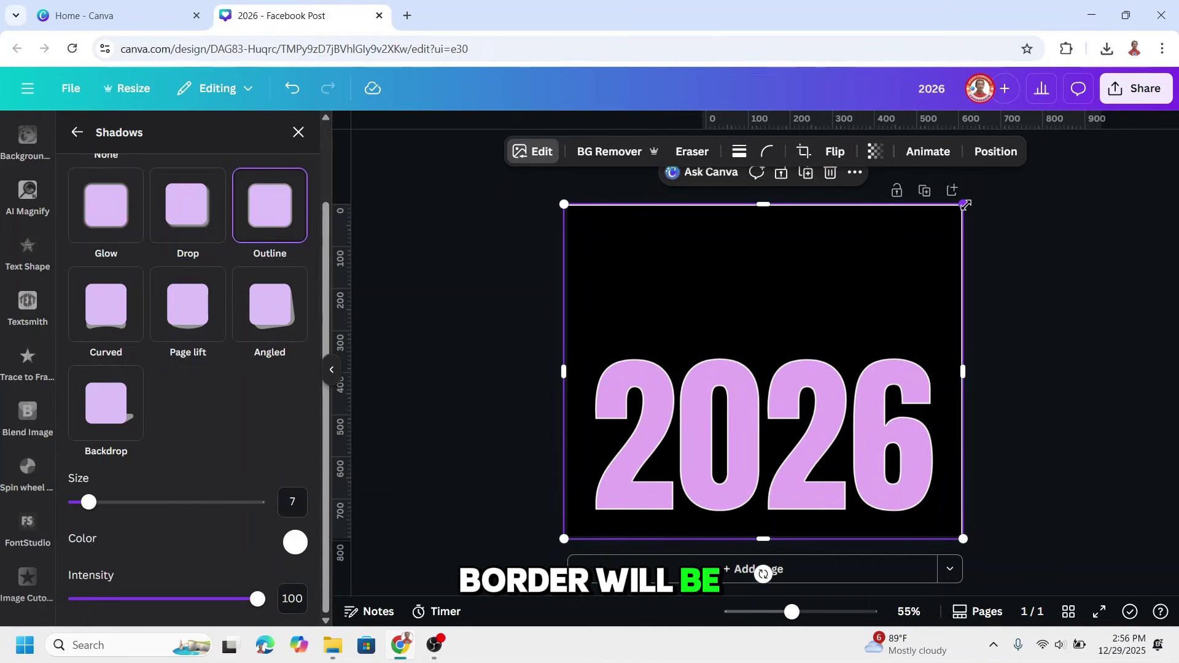
pyautogui.moveTo(968, 203); pyautogui.dragTo(970, 199)
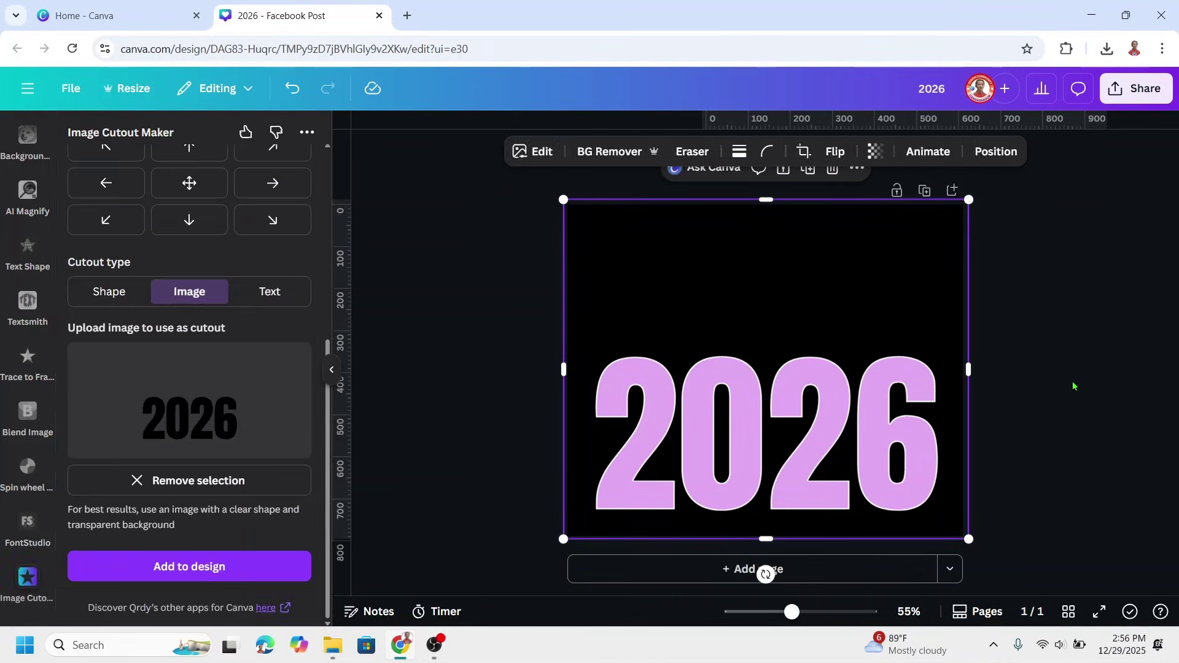
pyautogui.click(1074, 385)
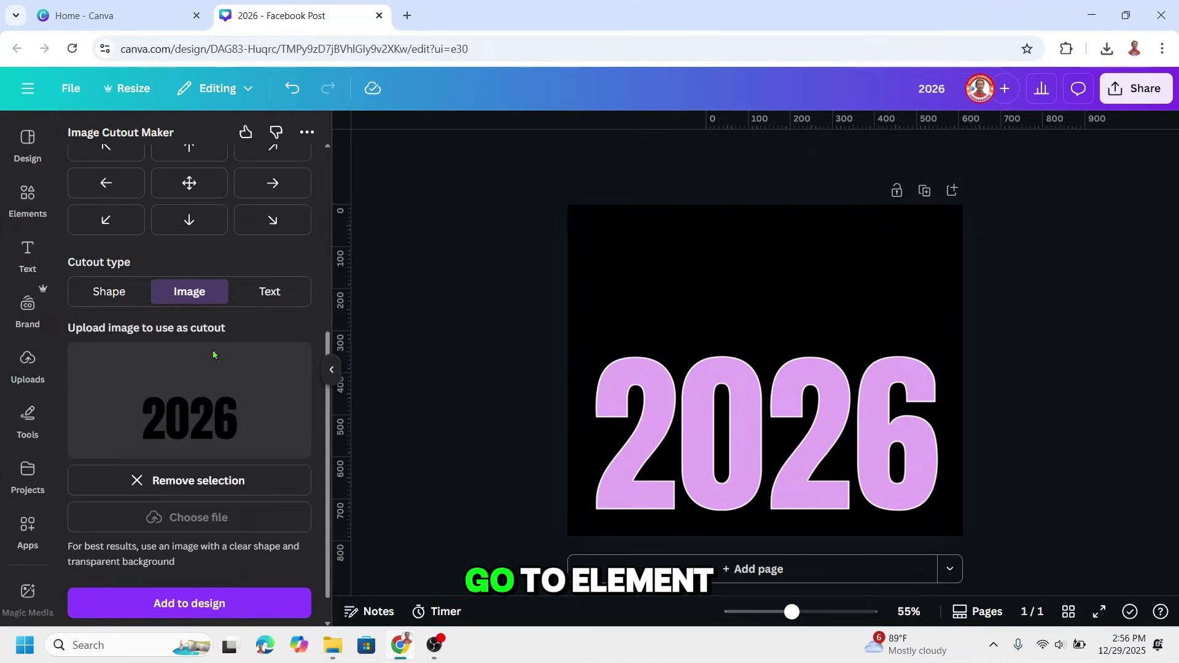
# - Add the 13-second fireworks clip from the 'new year' video results
pyautogui.click(29, 204)
pyautogui.click(122, 147)
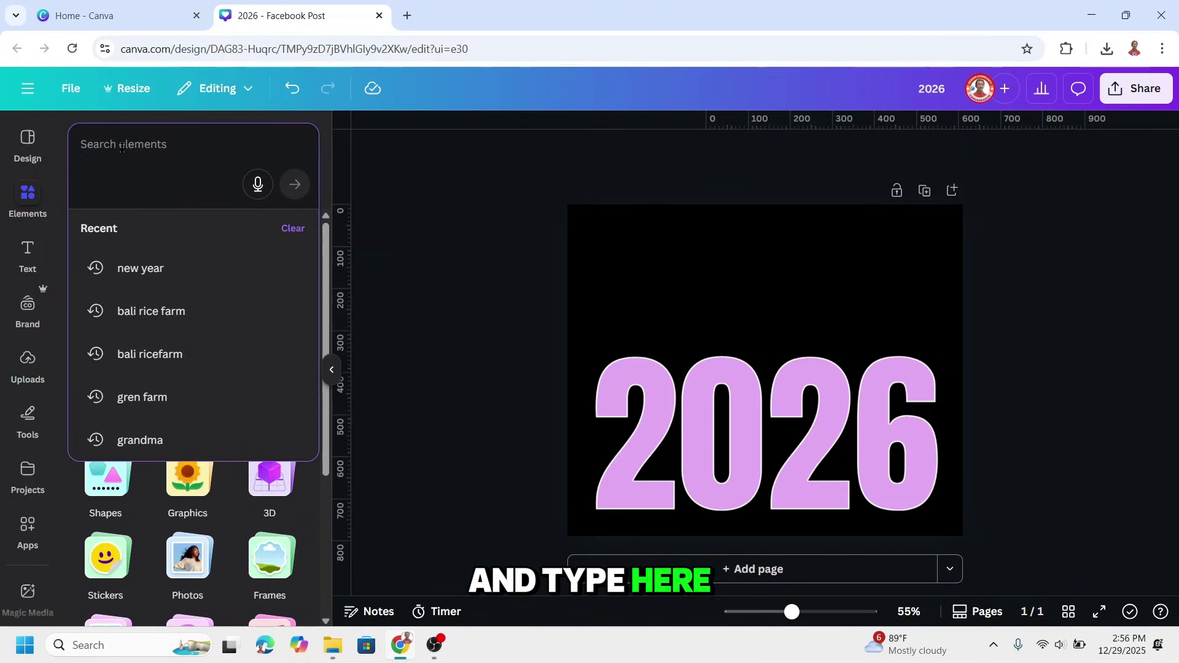
pyautogui.click(172, 276)
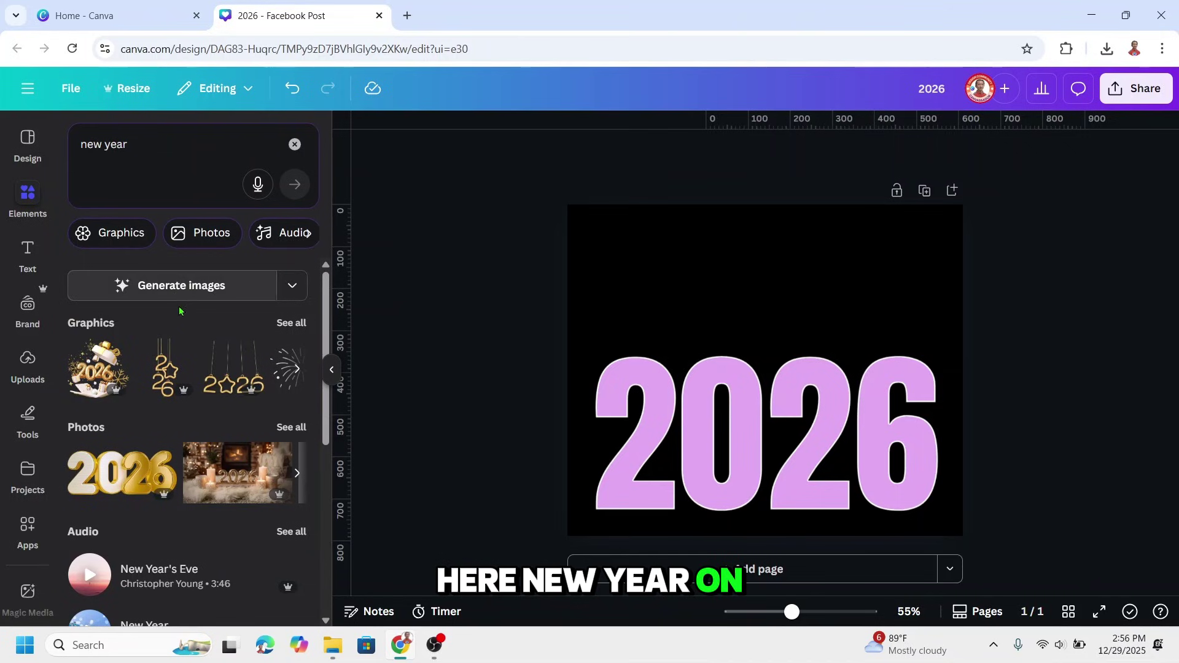
pyautogui.scroll(-4, 179, 311)
pyautogui.click(294, 456)
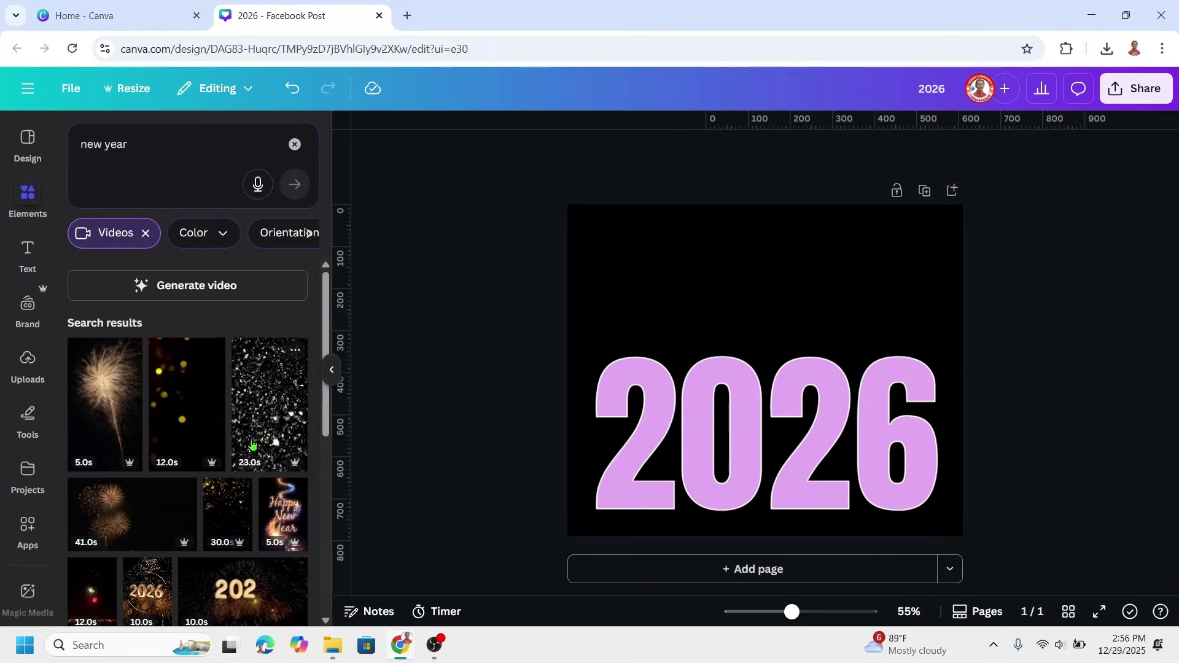
pyautogui.scroll(-10, 252, 443)
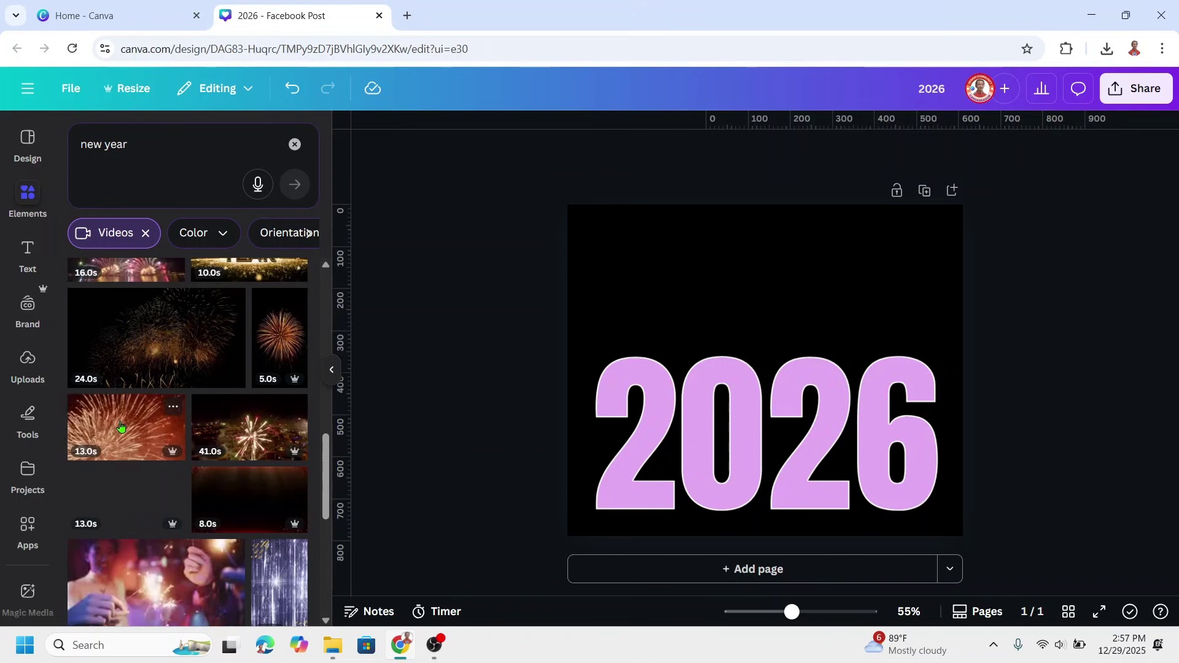
pyautogui.click(121, 427)
# - Enlarge the fireworks video wider than the page and center it over 2026
pyautogui.moveTo(716, 344); pyautogui.dragTo(690, 332)
pyautogui.moveTo(906, 430); pyautogui.dragTo(1104, 537)
pyautogui.moveTo(910, 407); pyautogui.dragTo(846, 402)
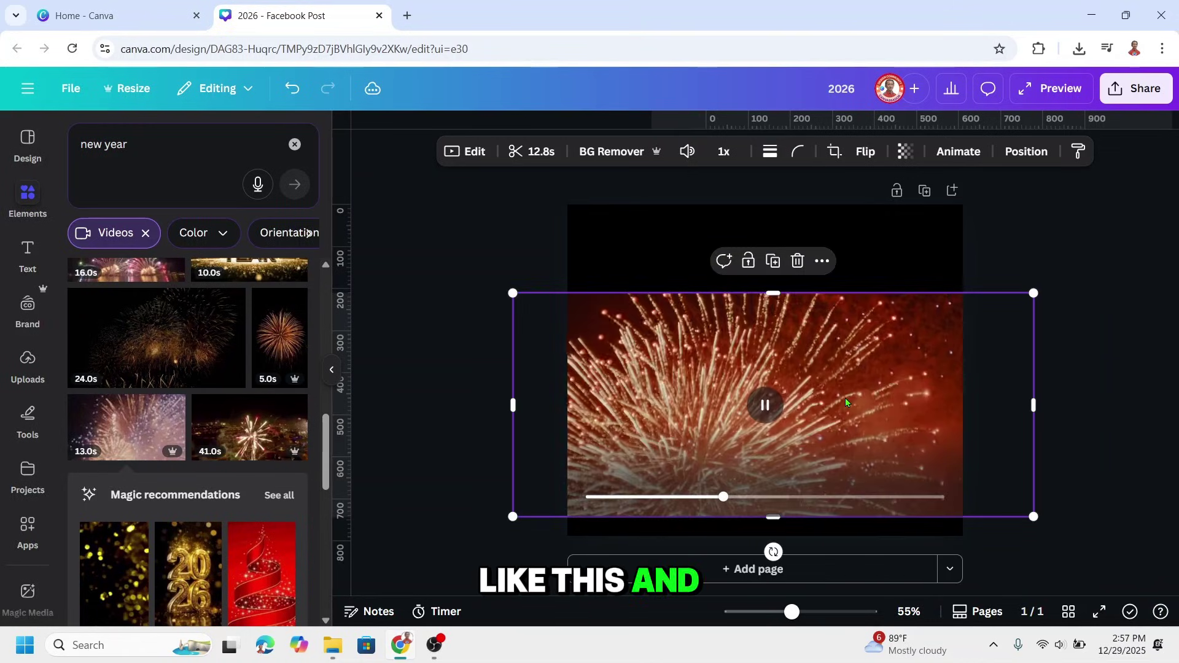
# - Send the fireworks video to the back and preview it playing through the 2026 letters
pyautogui.rightClick(845, 398)
pyautogui.moveTo(909, 393)
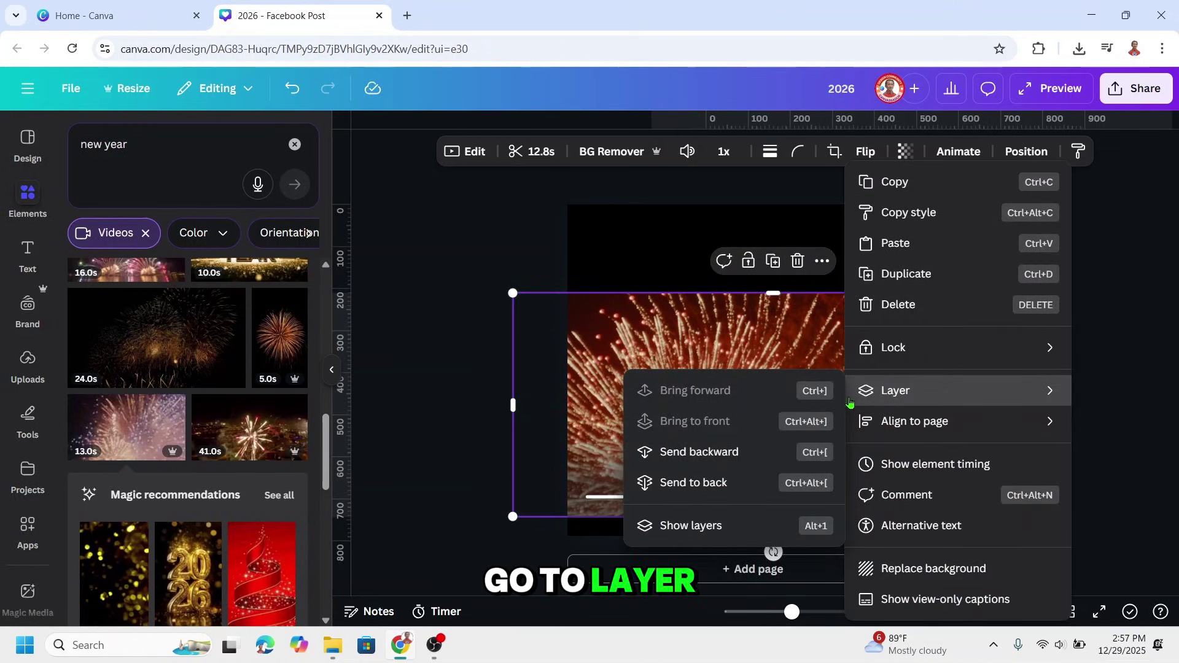
pyautogui.click(706, 482)
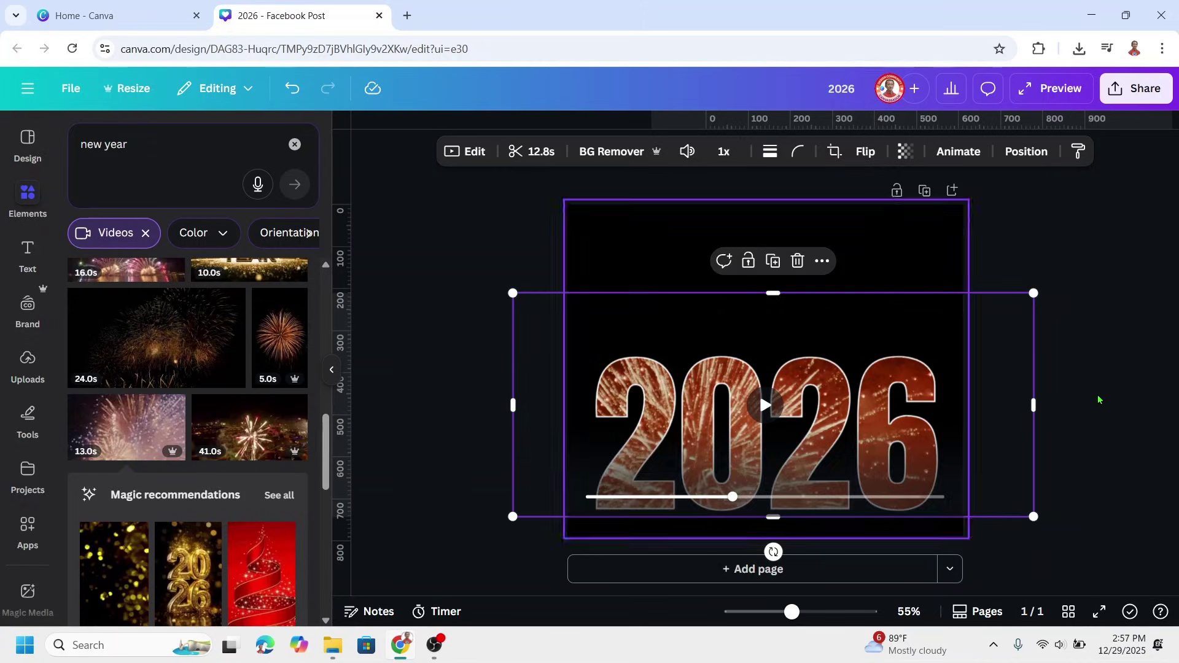
pyautogui.click(1126, 382)
pyautogui.click(765, 404)
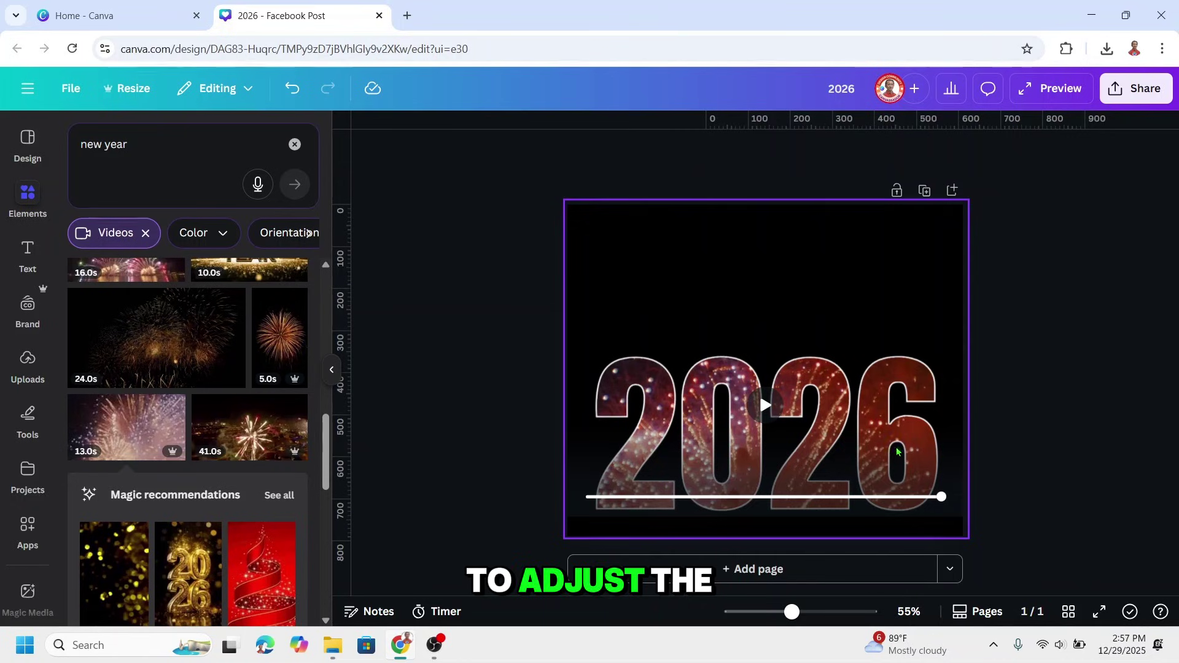
# - Trim the fireworks clip from 12.8 to 10.0 seconds in the page timeline
pyautogui.click(984, 614)
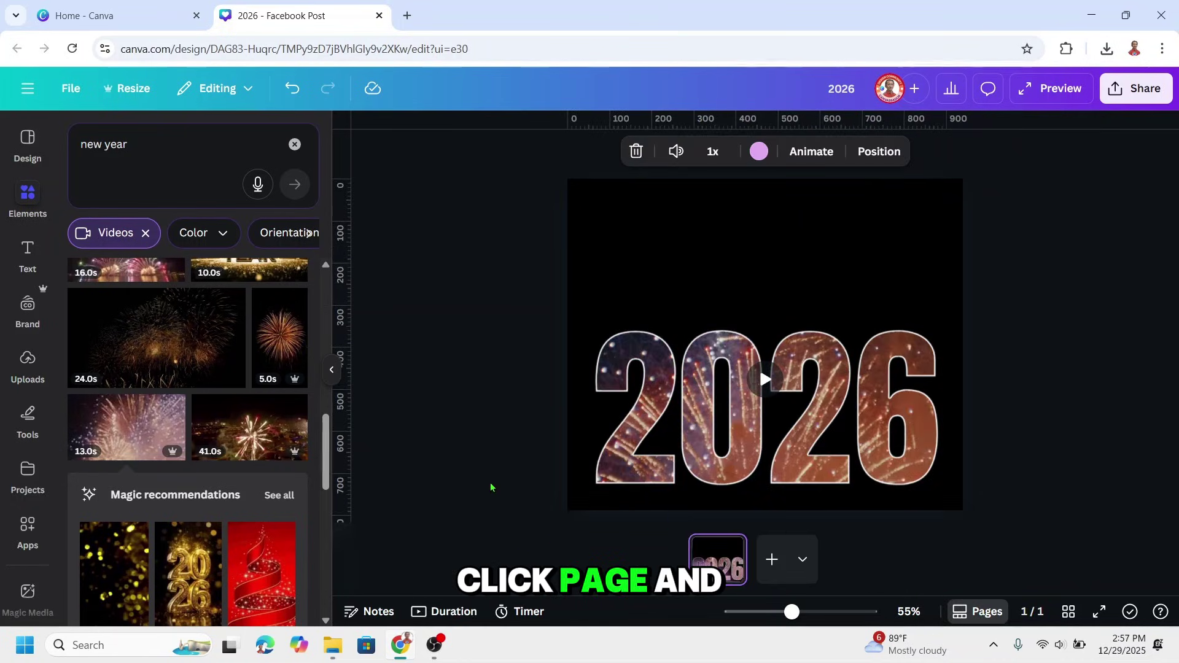
pyautogui.click(441, 610)
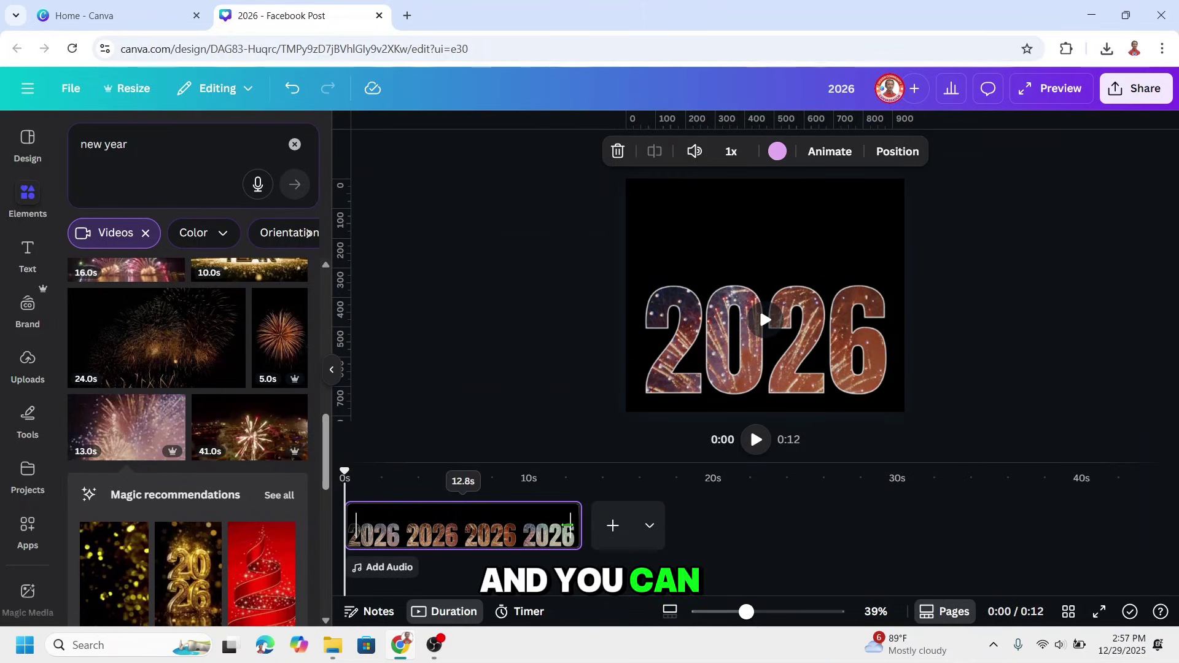
pyautogui.moveTo(566, 526); pyautogui.dragTo(518, 542)
pyautogui.moveTo(765, 314)
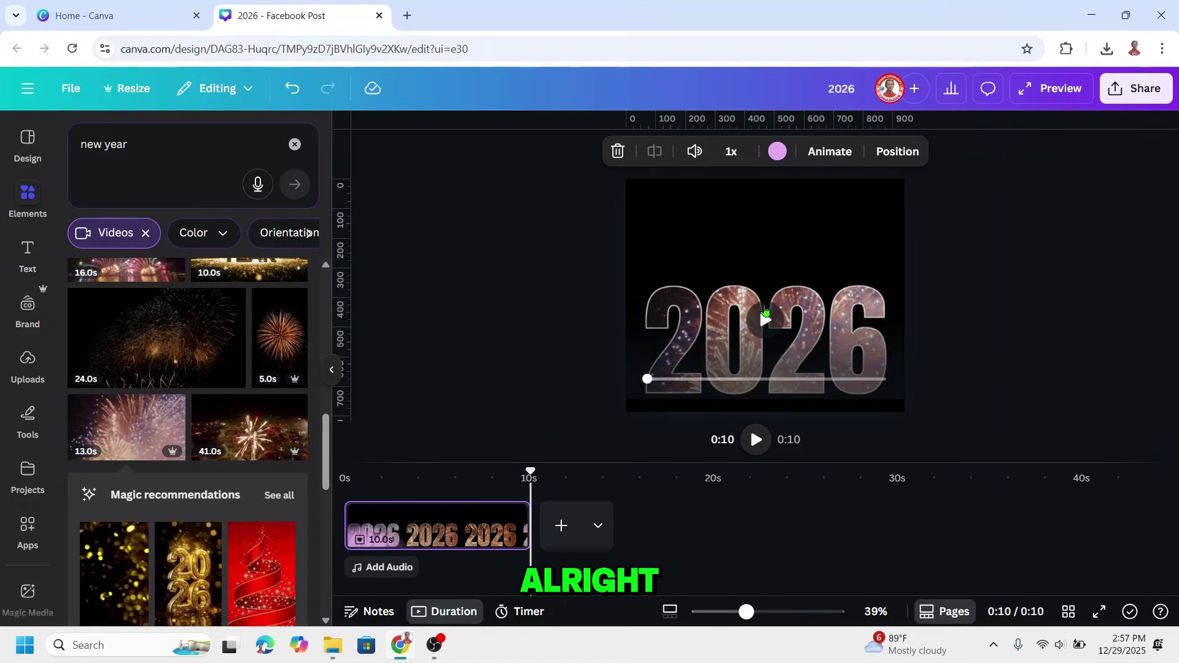
pyautogui.click(953, 611)
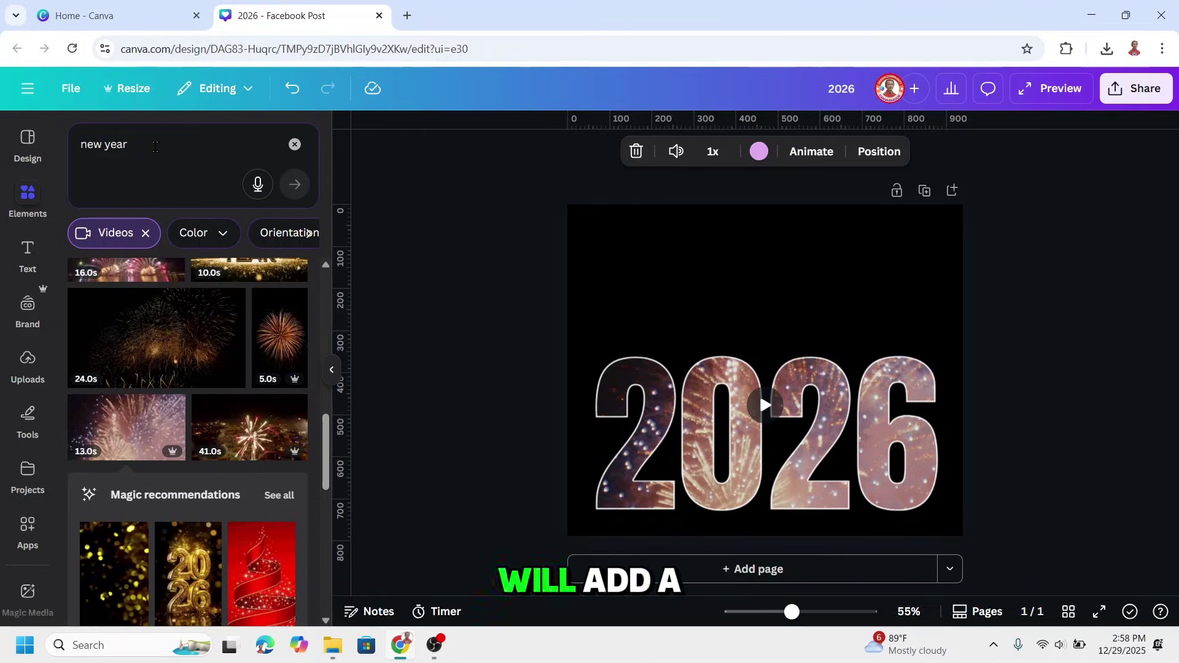
# - Add the Happy New Year graphic from the new year graphics and move it above 2026
pyautogui.click(146, 233)
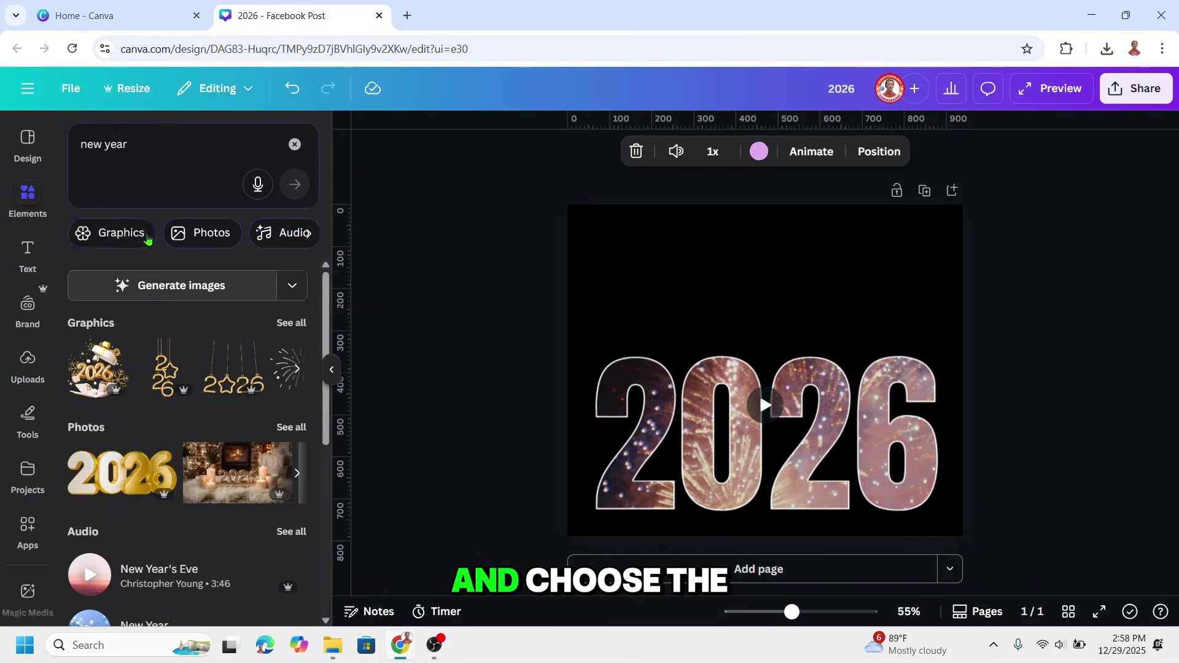
pyautogui.click(291, 324)
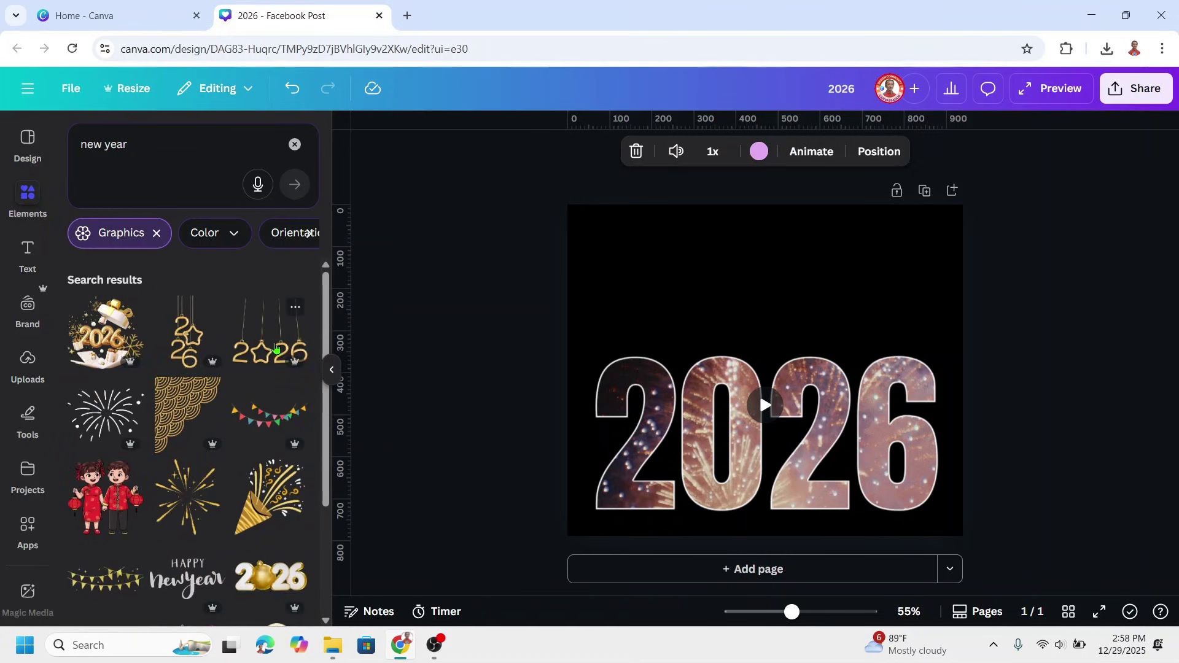
pyautogui.scroll(-3, 277, 348)
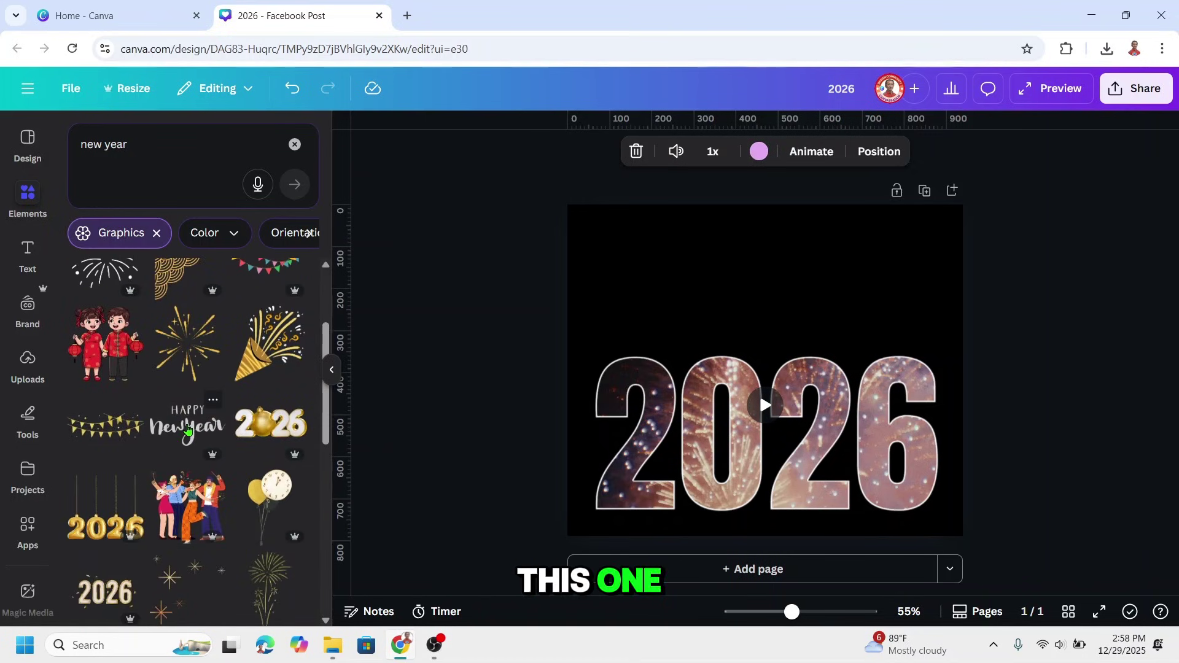
pyautogui.click(188, 429)
pyautogui.moveTo(773, 345); pyautogui.dragTo(772, 289)
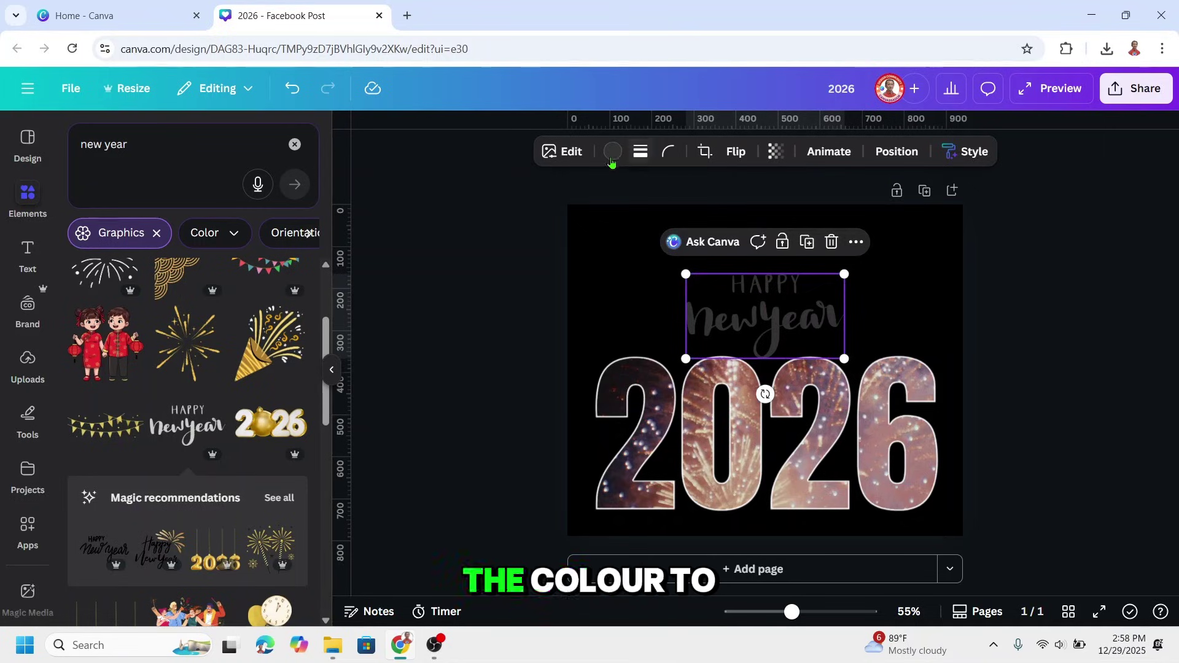
# - Colour the Happy New Year graphic gold, enlarge it and centre it above 2026
pyautogui.click(613, 152)
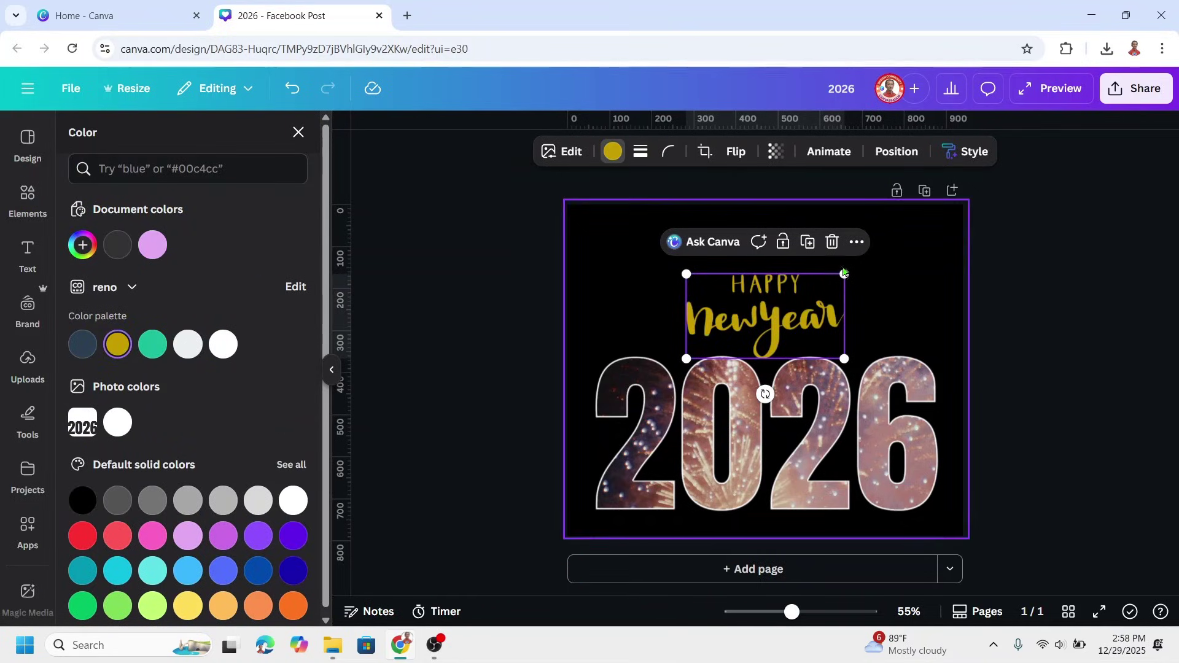
pyautogui.moveTo(844, 274); pyautogui.dragTo(889, 249)
pyautogui.moveTo(846, 334); pyautogui.dragTo(822, 338)
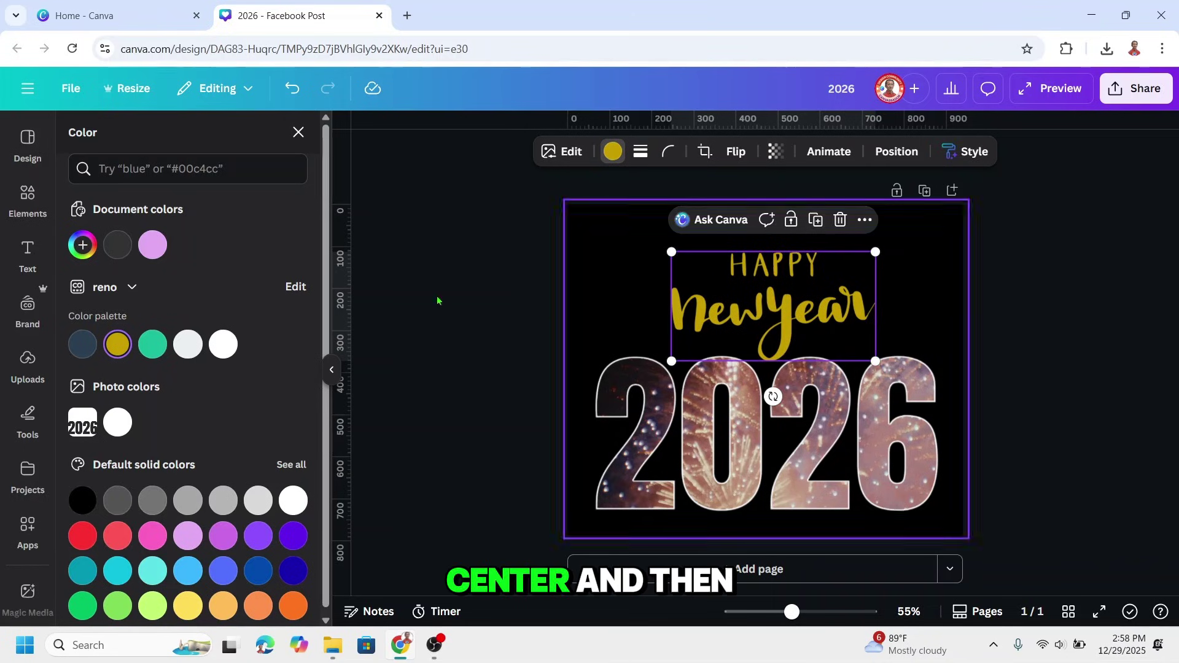
pyautogui.click(298, 133)
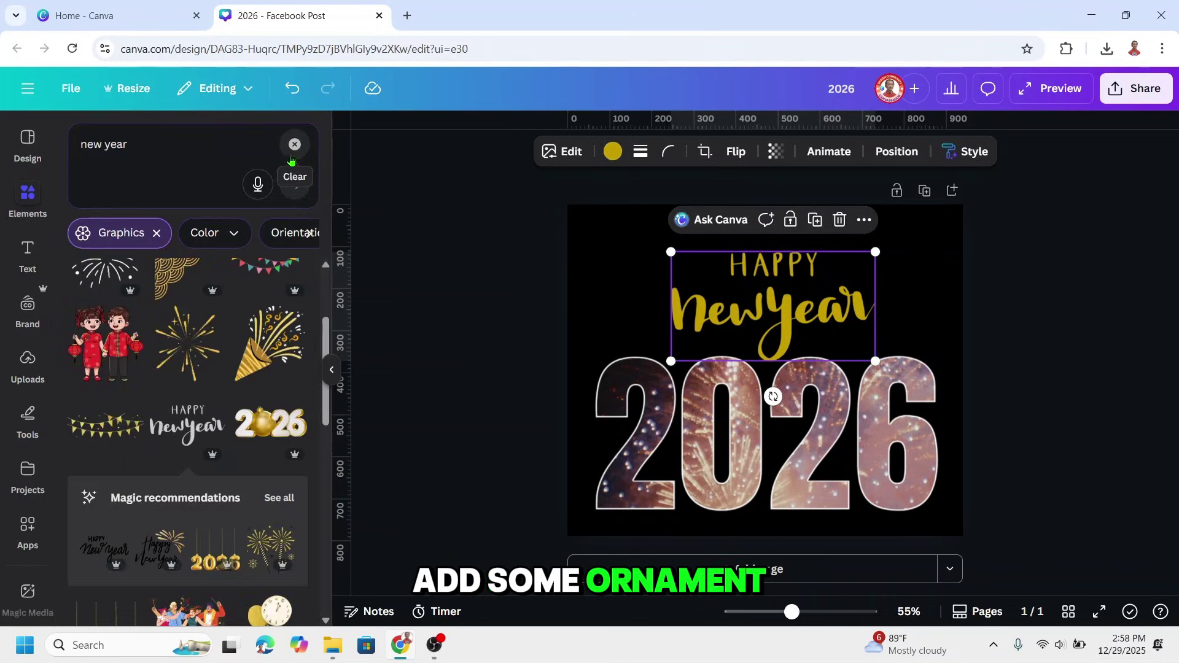
# - Add the Stars Fireworks sparkle graphic, shrink it and place it at the top-left
pyautogui.scroll(-10, 260, 334)
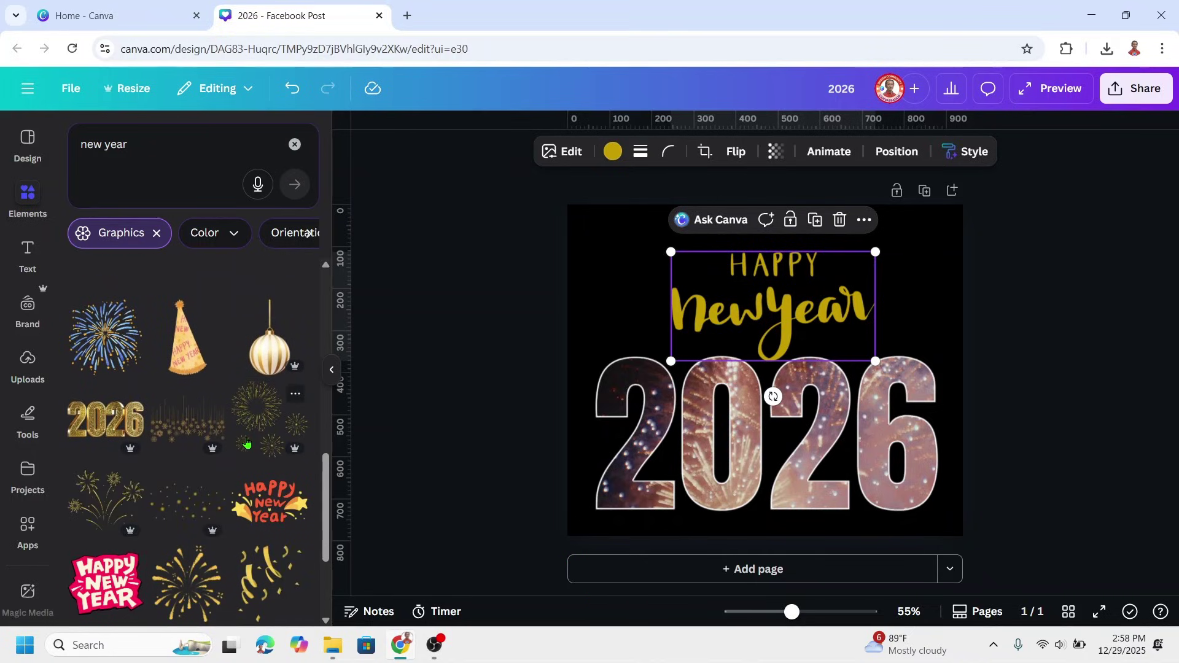
pyautogui.click(214, 479)
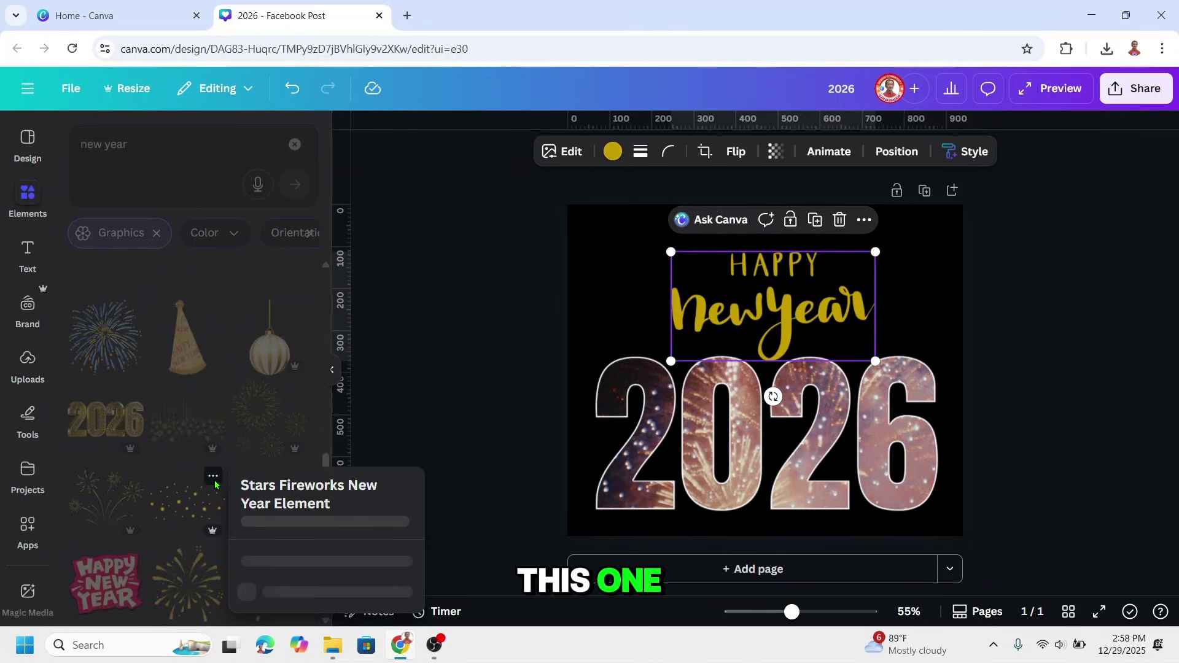
pyautogui.click(184, 487)
pyautogui.moveTo(760, 373); pyautogui.dragTo(726, 284)
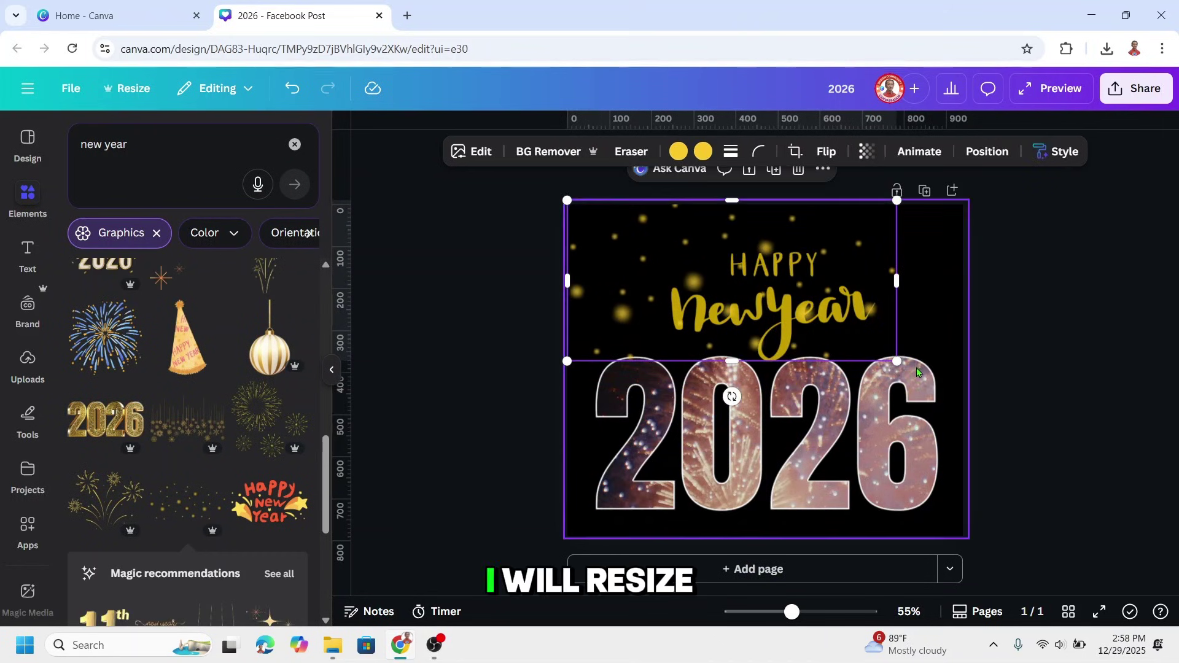
pyautogui.moveTo(897, 362); pyautogui.dragTo(773, 301)
# - Duplicate the sparkle graphic and place the copy at the top-right beside HAPPY
pyautogui.click(712, 170)
pyautogui.moveTo(691, 262); pyautogui.dragTo(885, 265)
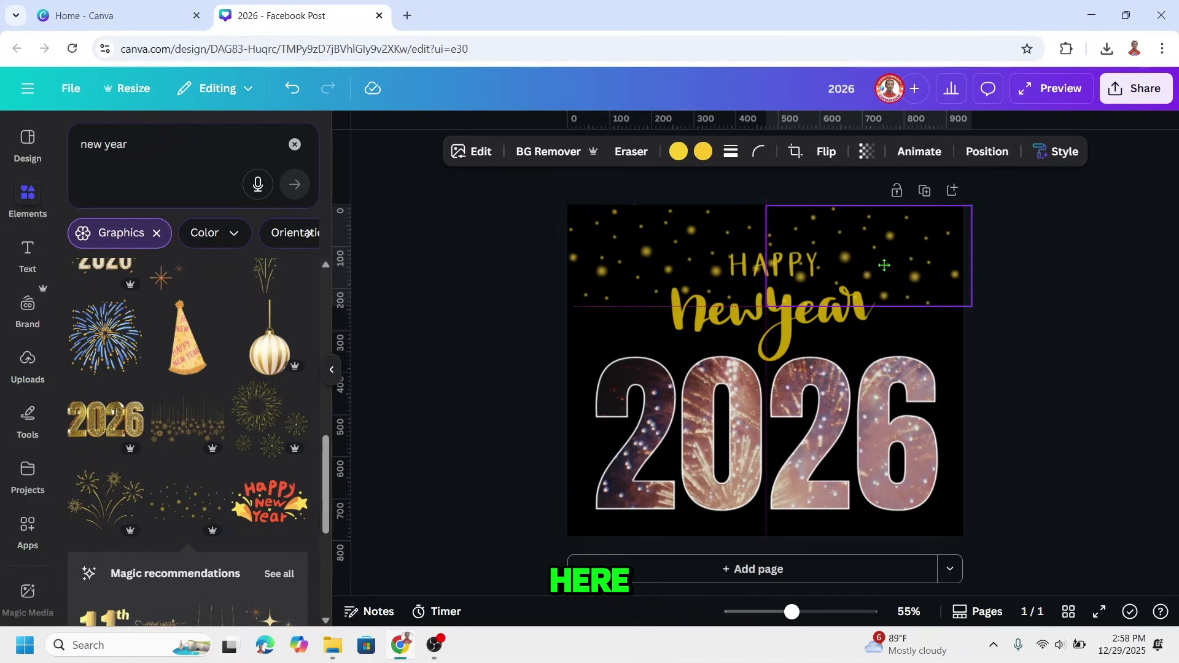
pyautogui.click(1120, 303)
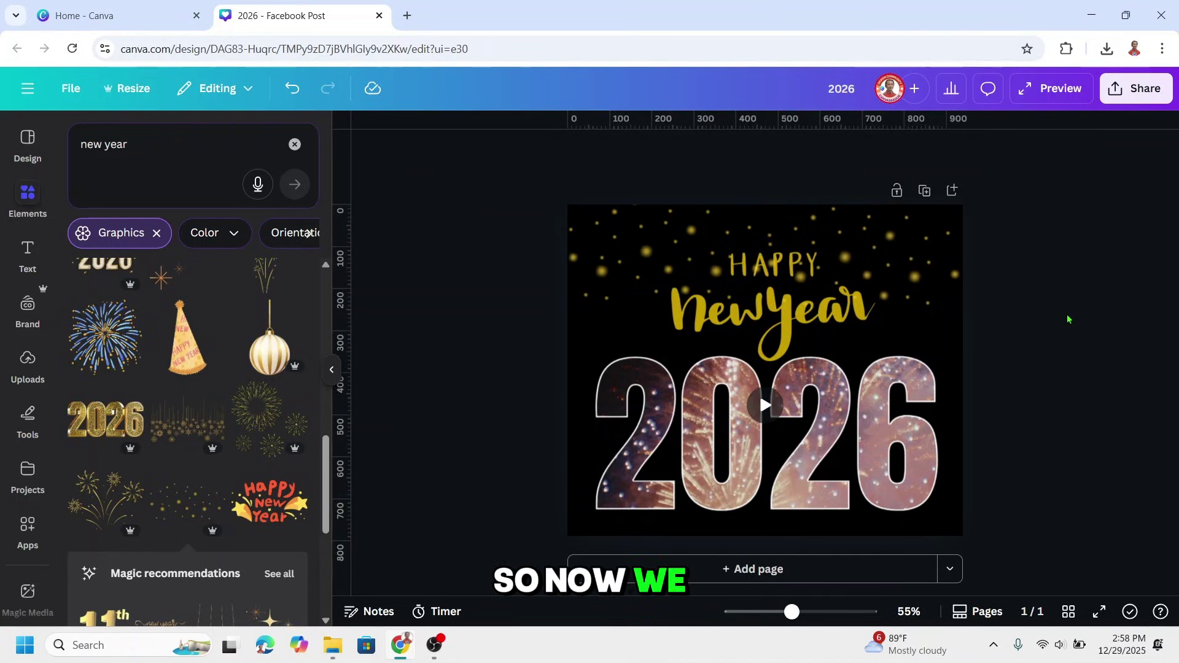